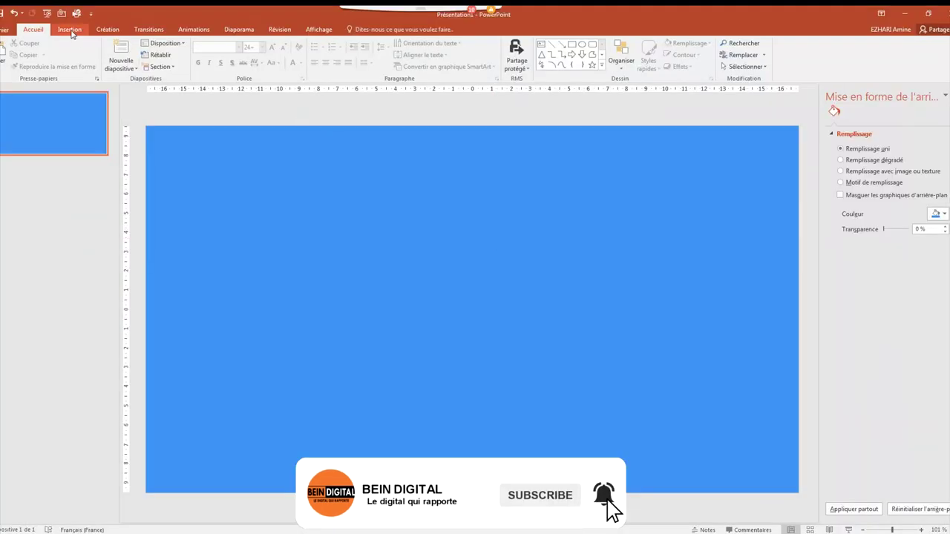
Step: Draw a straight horizontal line in the upper middle of the slide
click(69, 29)
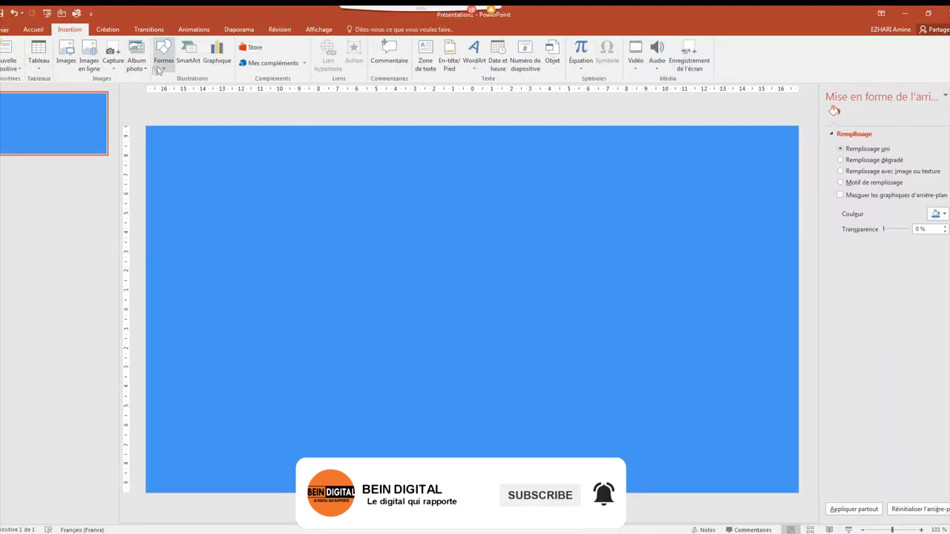
click(163, 61)
click(171, 93)
drag(531, 205, 556, 206)
Step: Make the line white with a 12 pt width
click(372, 55)
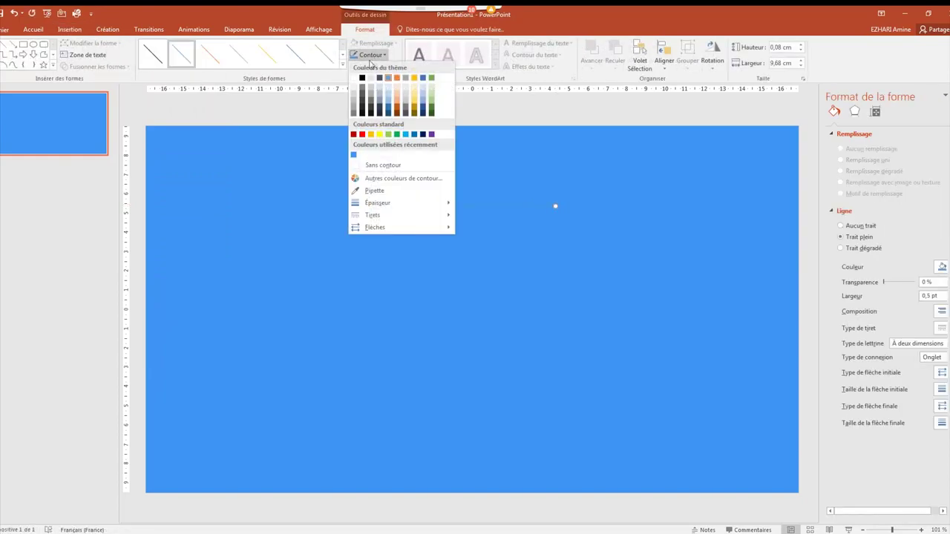
click(353, 77)
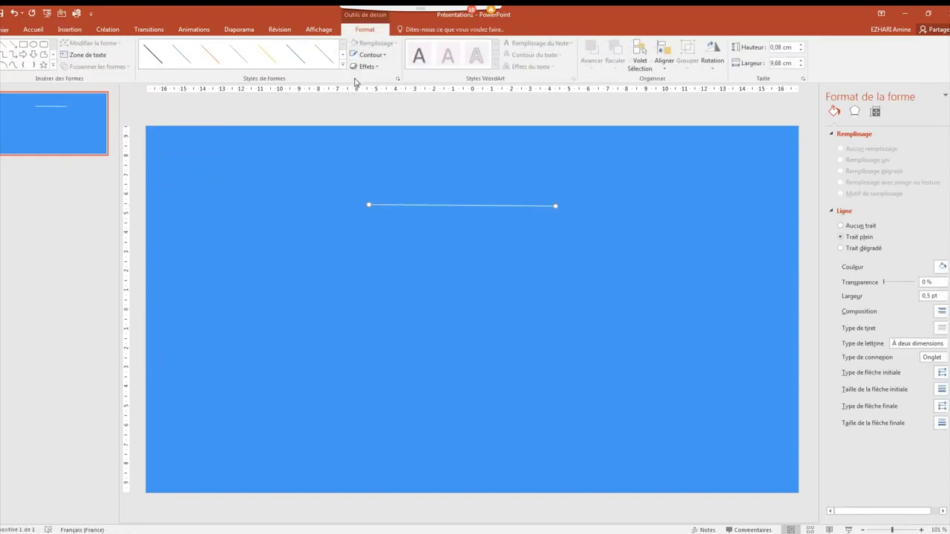
drag(903, 511, 912, 511)
drag(941, 294, 942, 299)
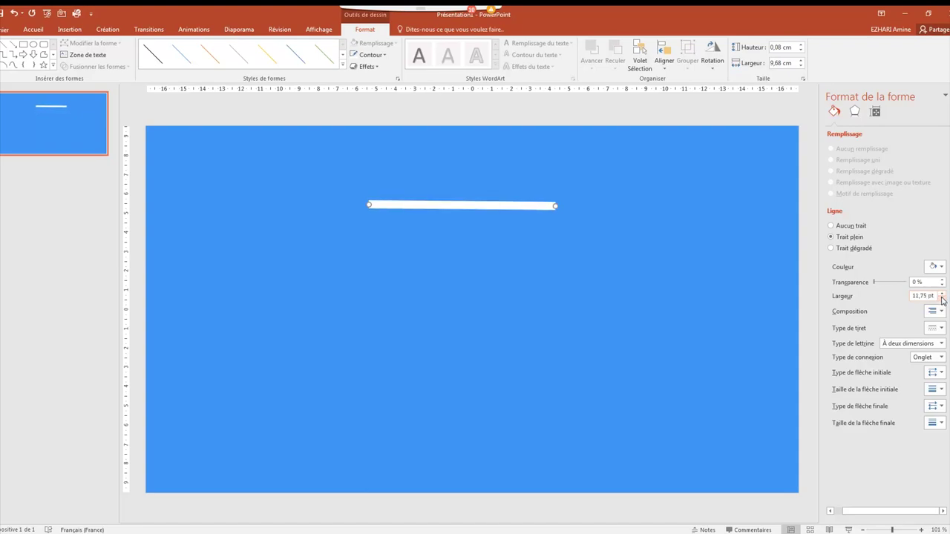
click(562, 288)
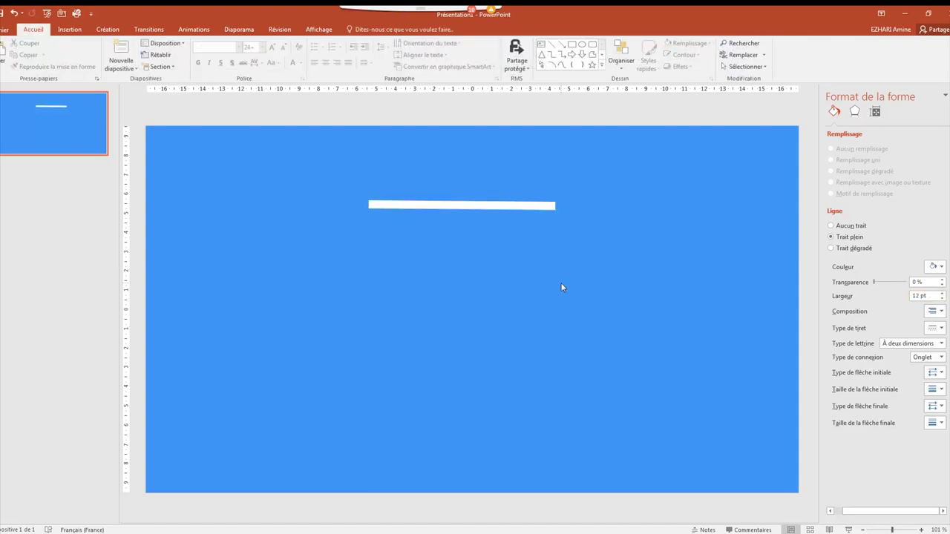
Step: Copy and paste the white line, placing the copy below the original
click(499, 206)
ctrl+drag(498, 210, 523, 234)
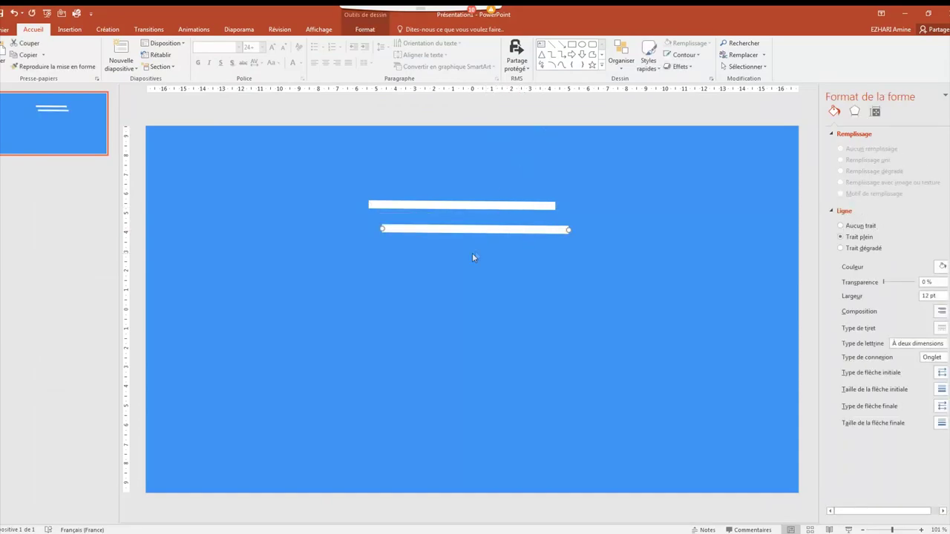
key(Delete)
click(464, 205)
right_click(461, 206)
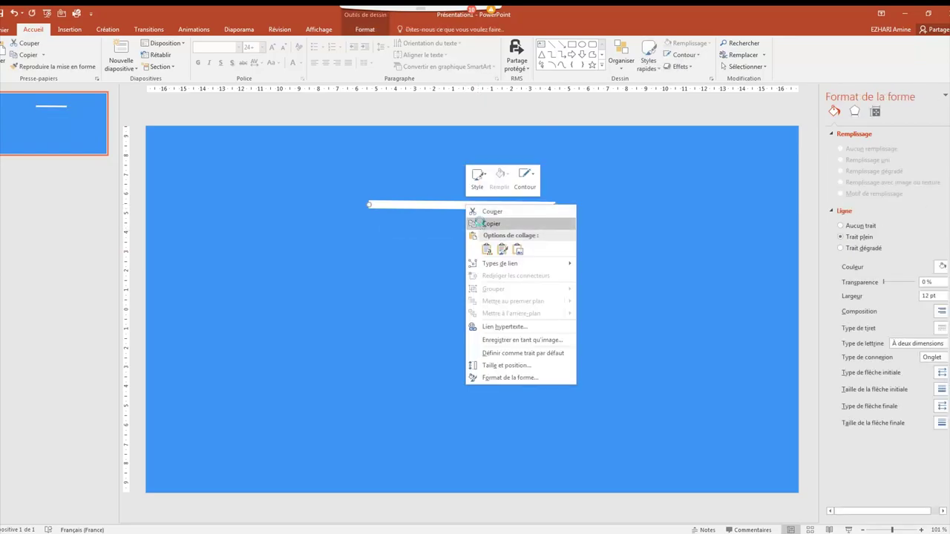
click(461, 234)
right_click(461, 234)
click(479, 250)
drag(468, 206, 489, 248)
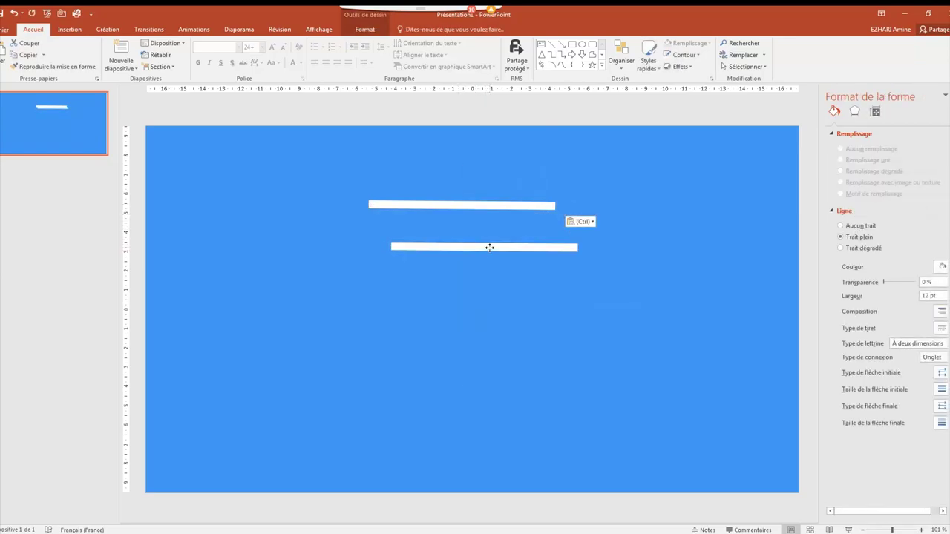
Step: Rotate the copy 90° right and place it under the horizontal line's right end
click(364, 29)
click(713, 59)
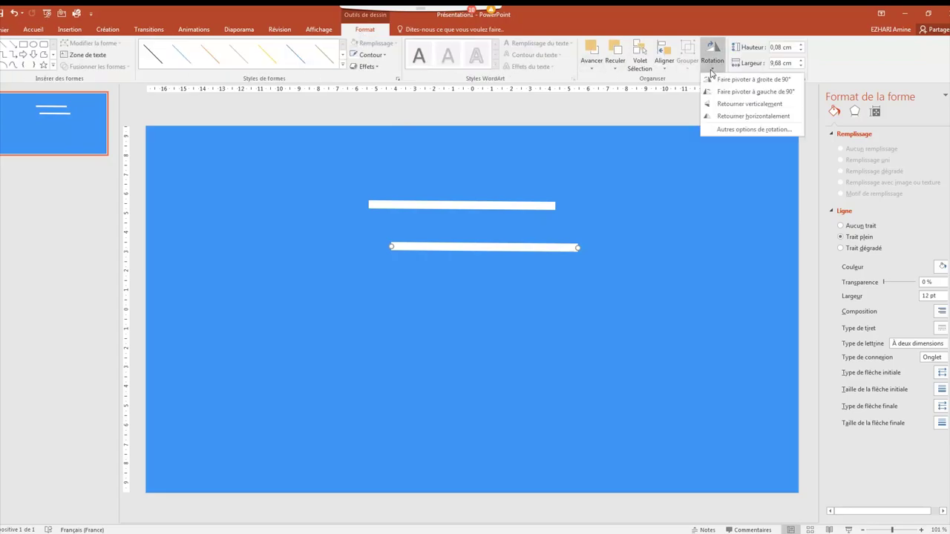
click(746, 79)
drag(489, 195, 551, 233)
click(592, 234)
Step: Paste another copy of the horizontal line and move it down as the bottom side
right_click(499, 208)
click(525, 225)
right_click(469, 280)
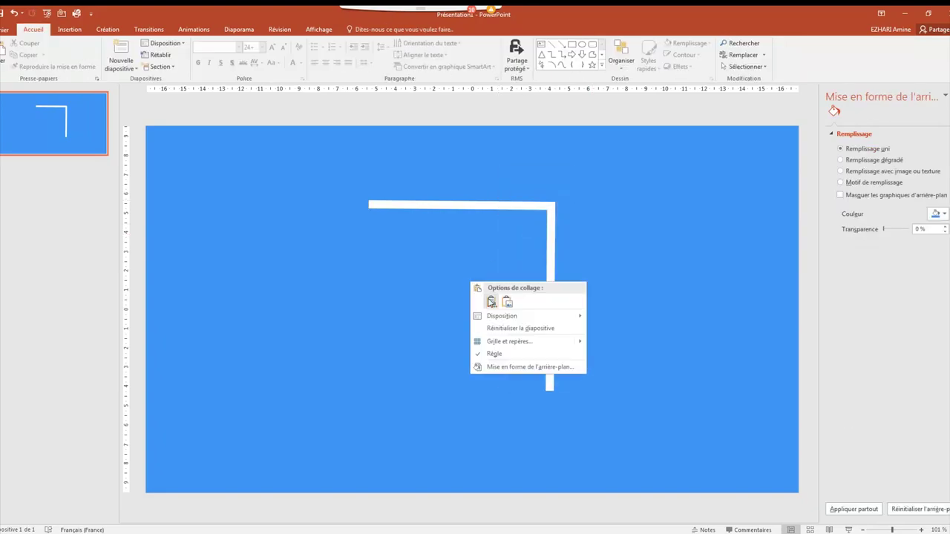
click(488, 303)
drag(475, 210, 463, 388)
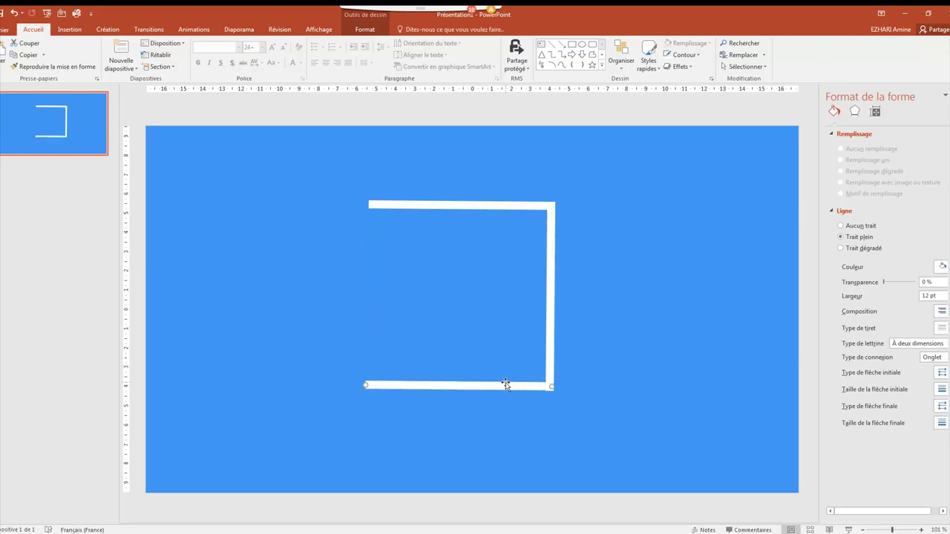
Step: Align the bottom line with the right side, then copy the vertical line to form the left side
drag(505, 387, 507, 387)
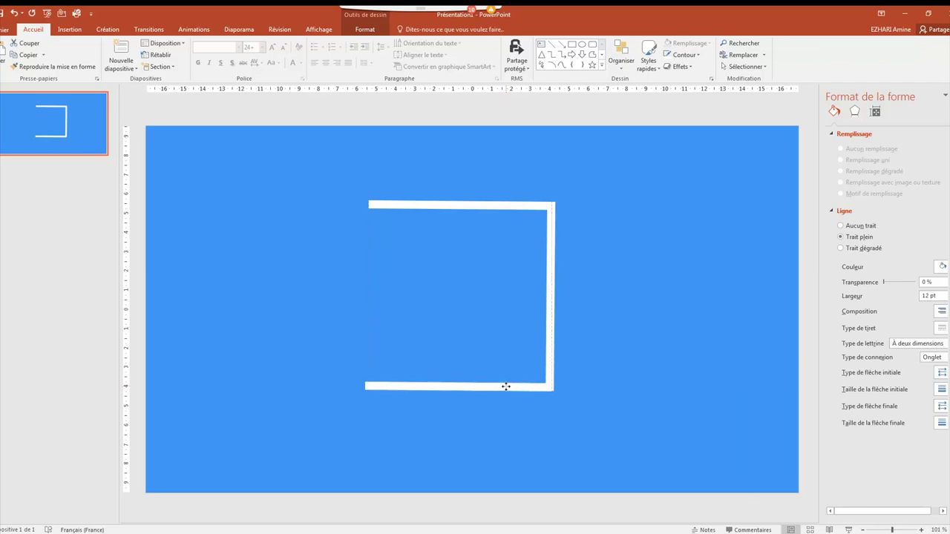
click(641, 336)
click(550, 251)
right_click(551, 251)
click(588, 259)
right_click(587, 256)
click(606, 276)
drag(559, 276, 374, 263)
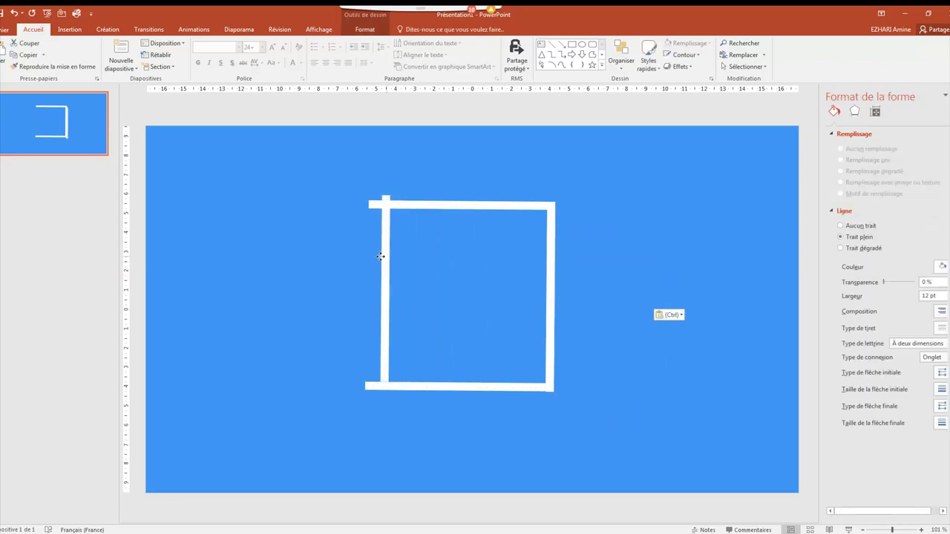
scroll(431, 301, up, 6)
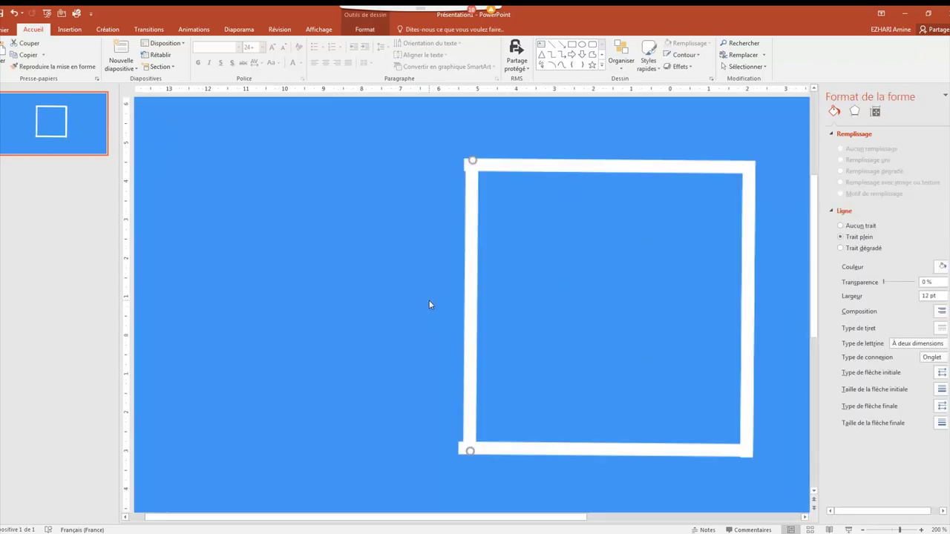
Step: Adjust the left line's position and shorten it to 1.9 cm
scroll(431, 301, up, 4)
drag(473, 218, 472, 223)
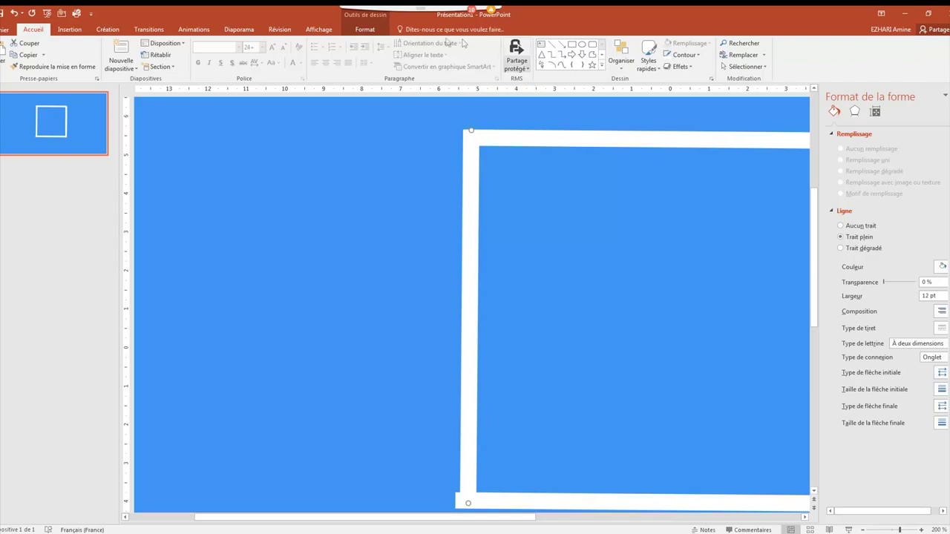
click(364, 30)
click(800, 67)
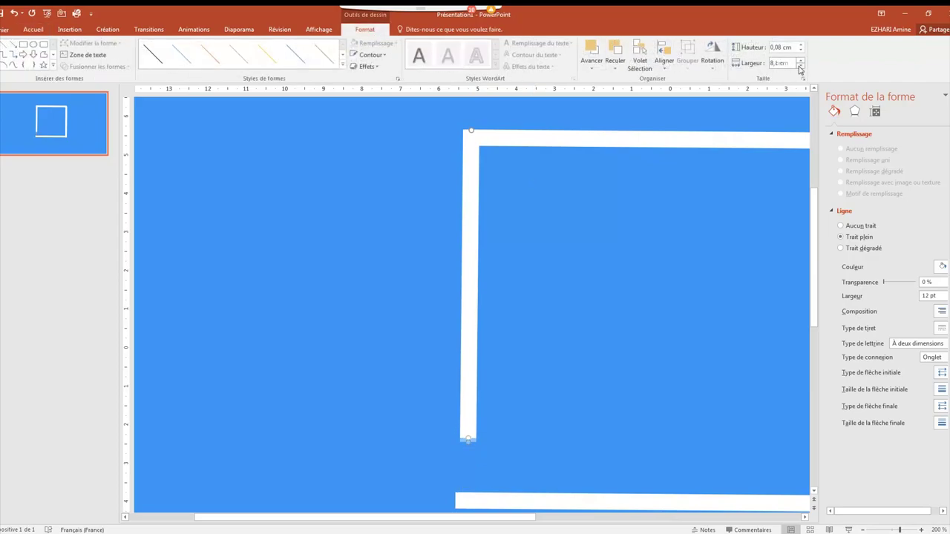
click(800, 68)
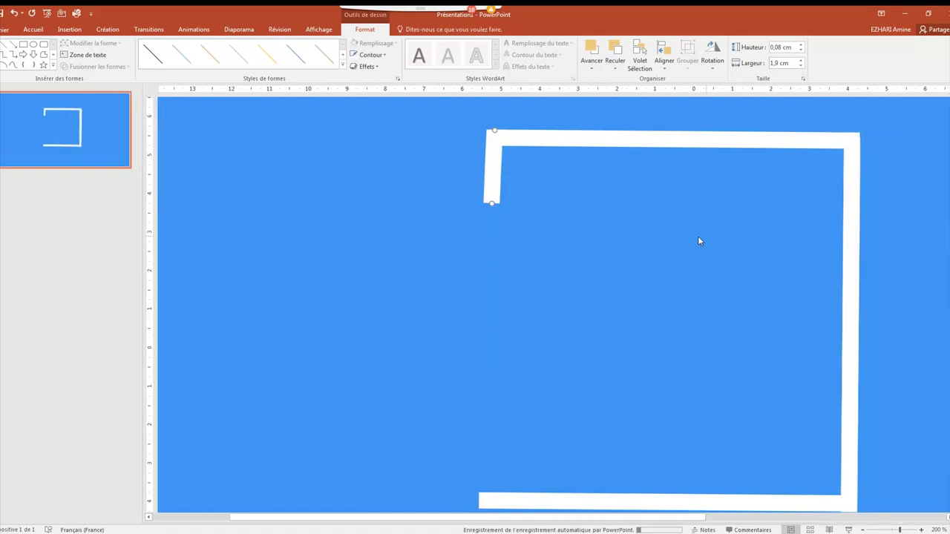
click(698, 236)
Step: Set height to 0 cm for the short segment, bottom line and right side to straighten them
click(432, 197)
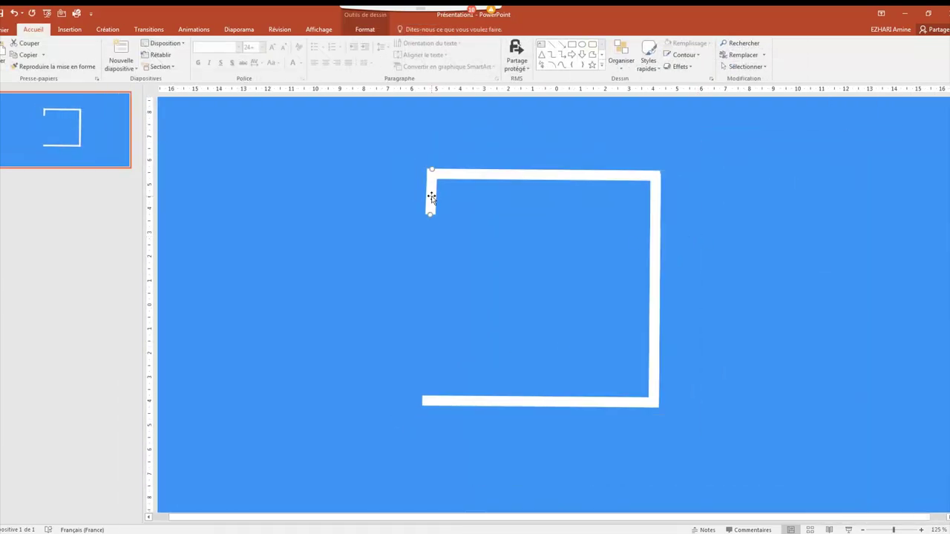
double_click(432, 197)
click(799, 51)
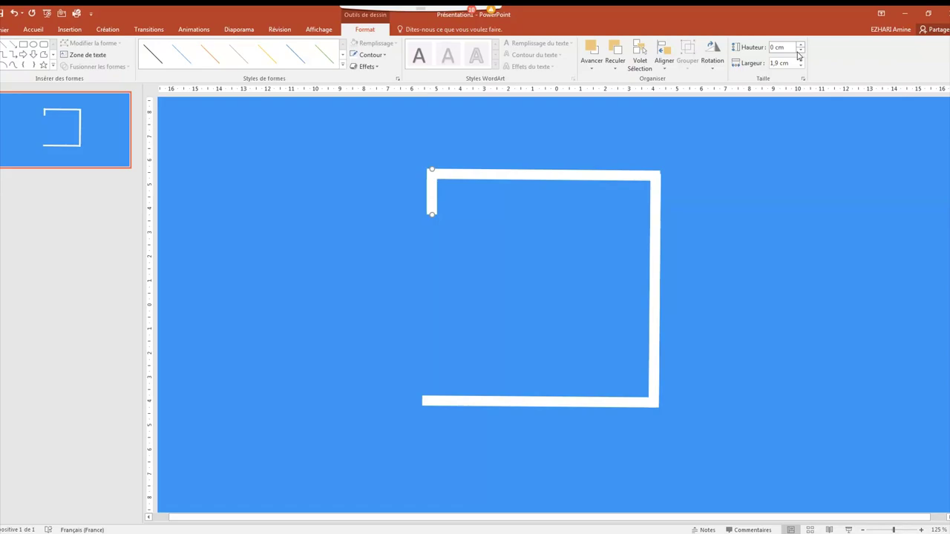
click(518, 401)
click(801, 50)
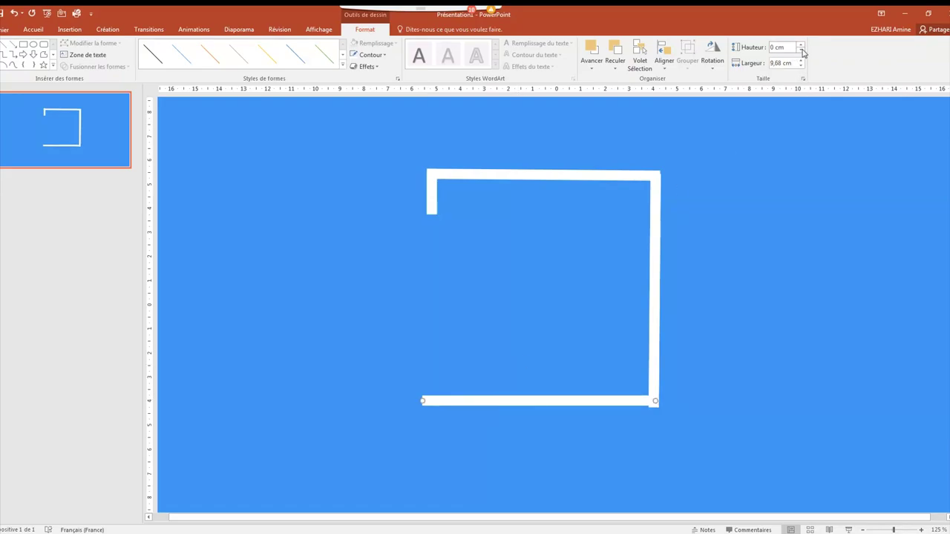
click(801, 50)
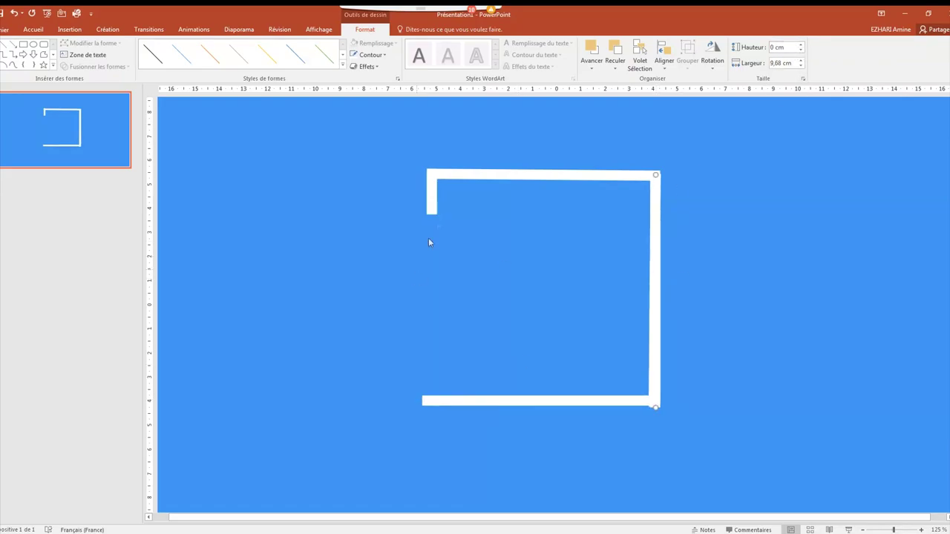
Step: Copy the short left segment and move the copy toward the bottom-left corner
right_click(432, 194)
click(460, 222)
right_click(488, 236)
click(497, 253)
mouse_move(440, 202)
mouse_down()
mouse_move(432, 378)
mouse_move(434, 240)
mouse_up()
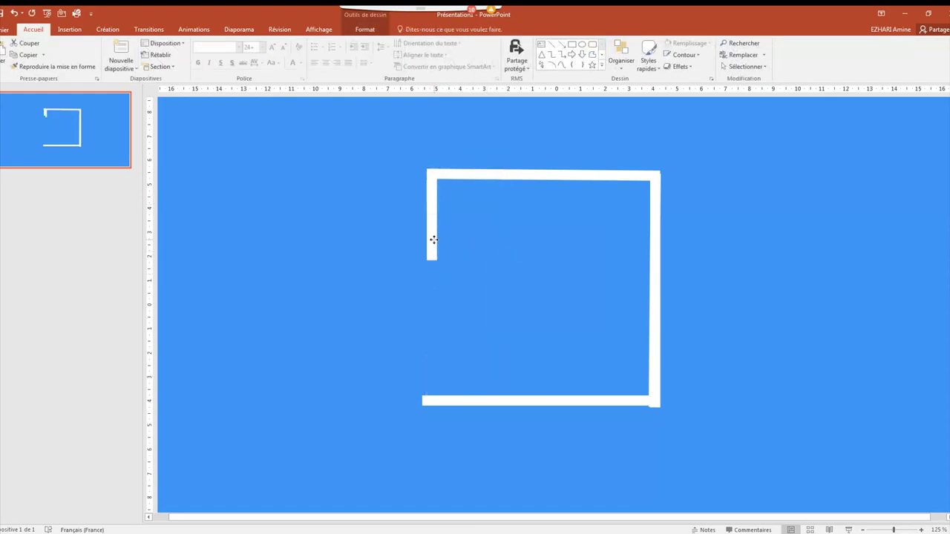
Step: Nudge the copied segment down until it meets the bottom bar
key(Down)
key(Down)
key(Down)
key(Down)
key(Down)
key(Down)
key(Down)
key(ctrl+Down)
key(ctrl+Down)
key(ctrl+Down)
key(ctrl+Down)
key(ctrl+Down)
key(ctrl+Down)
key(ctrl+Down)
key(ctrl+Down)
key(ctrl+Down)
key(ctrl+Down)
key(ctrl+Down)
key(ctrl+Down)
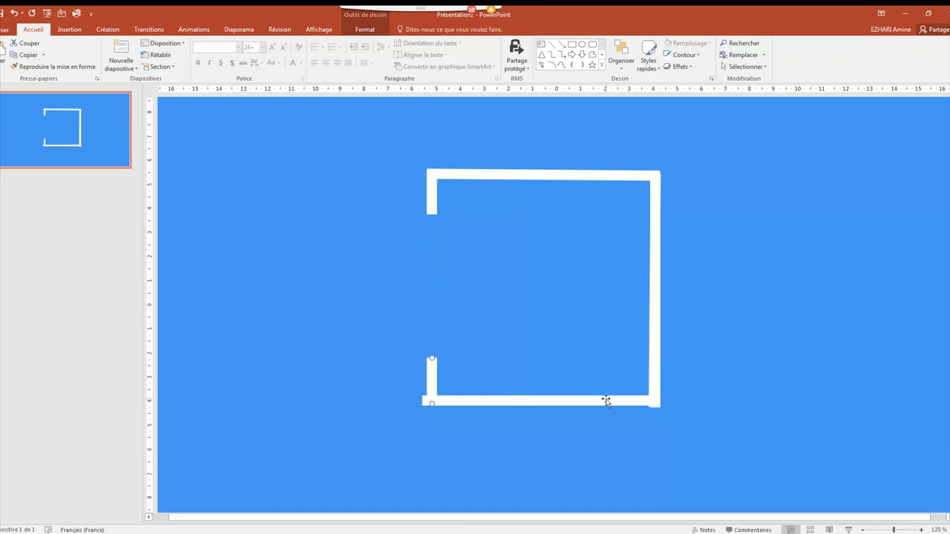
key(ctrl+Down)
key(ctrl+Down)
click(727, 405)
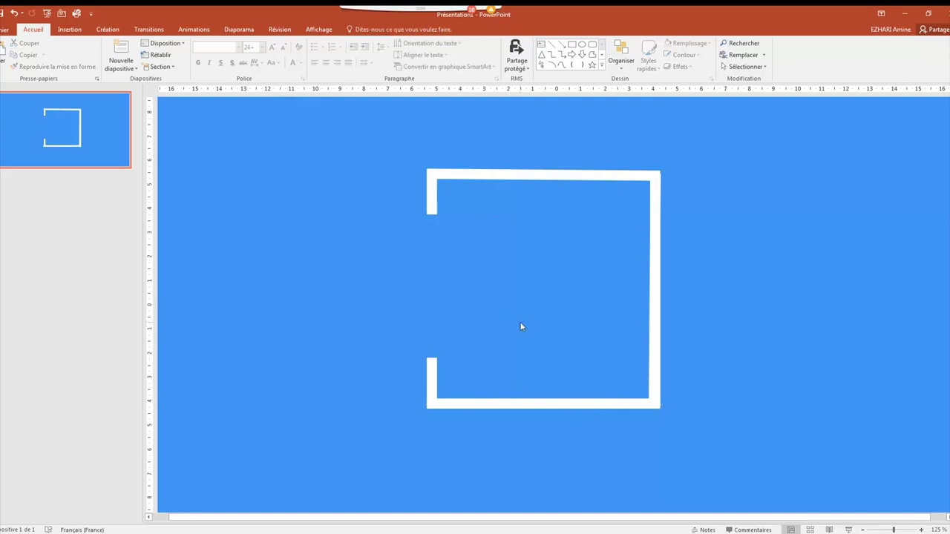
Step: Nudge the top bar and the short top-left segment so the frame corners line up
click(615, 173)
key(ctrl+Down)
key(ctrl+Down)
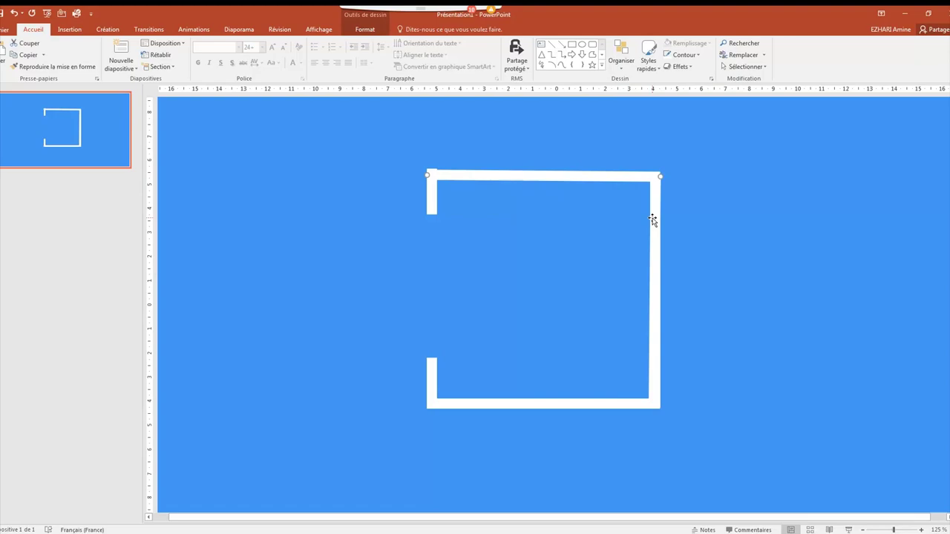
click(694, 221)
click(627, 178)
key(ctrl+Down)
key(ctrl+Down)
key(ctrl+Down)
key(ctrl+Down)
key(ctrl+Up)
key(ctrl+Up)
click(432, 201)
key(ctrl+Down)
key(ctrl+Left)
key(ctrl+Down)
key(ctrl+Up)
key(ctrl+Up)
click(483, 230)
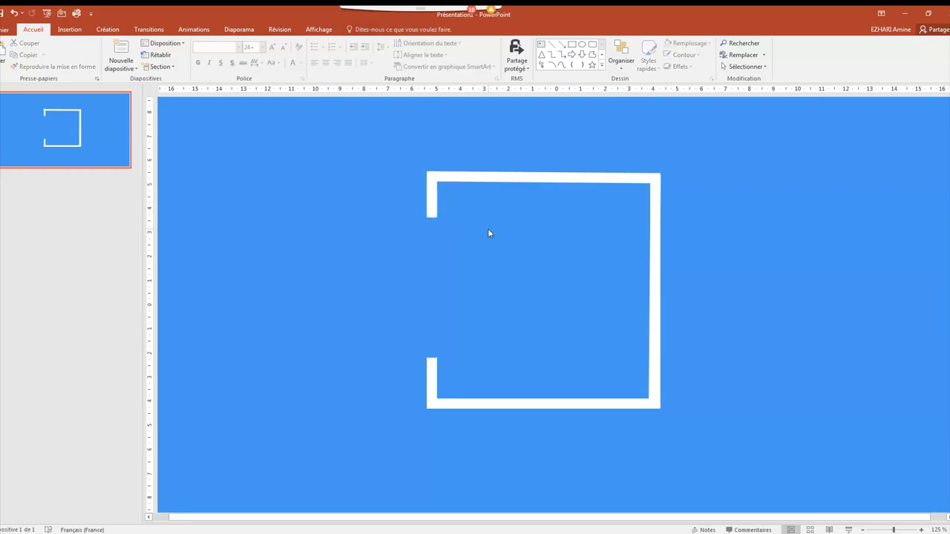
Step: Draw a text box left of the frame and type CREATE
click(69, 29)
click(163, 56)
click(157, 160)
drag(338, 206, 516, 272)
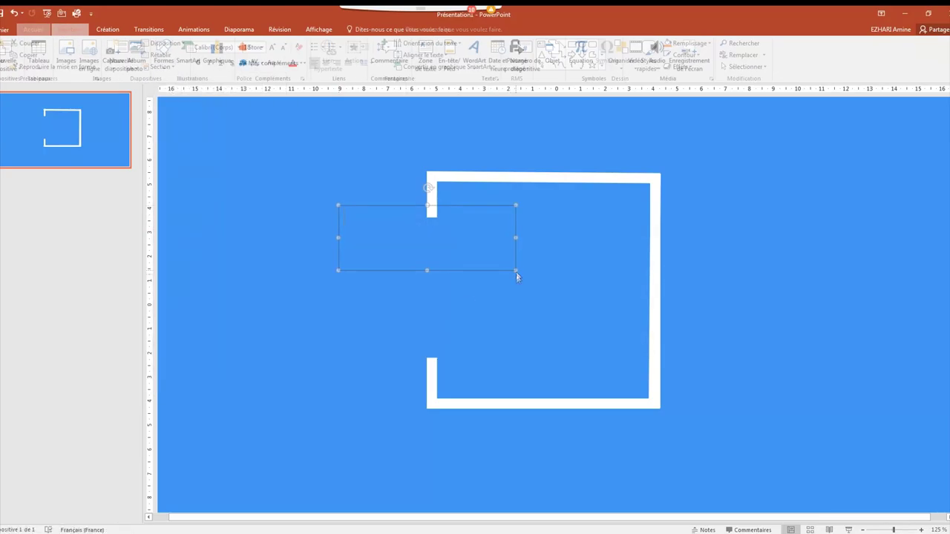
text(c)
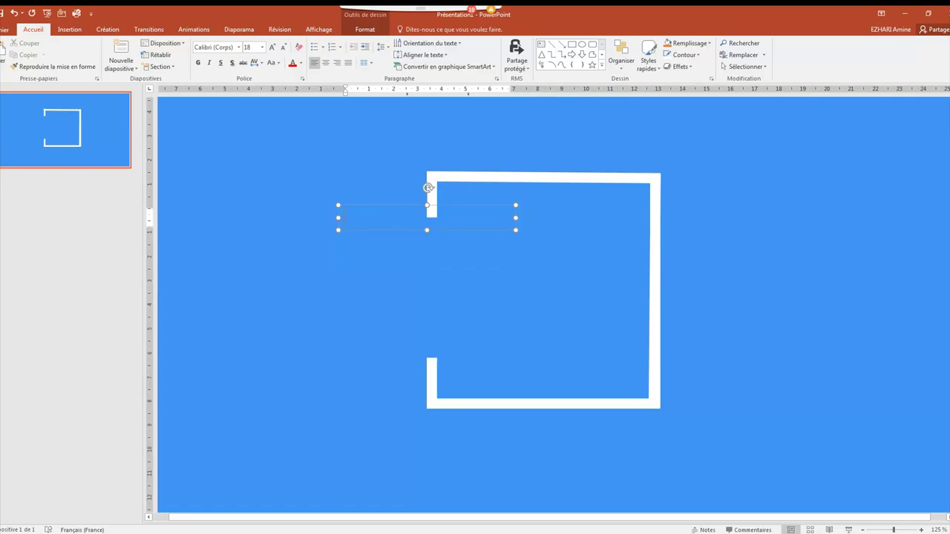
Step: Format CREATE as bold 66 pt Tw Cen MT and widen the box to one line
double_click(367, 218)
click(198, 62)
click(262, 46)
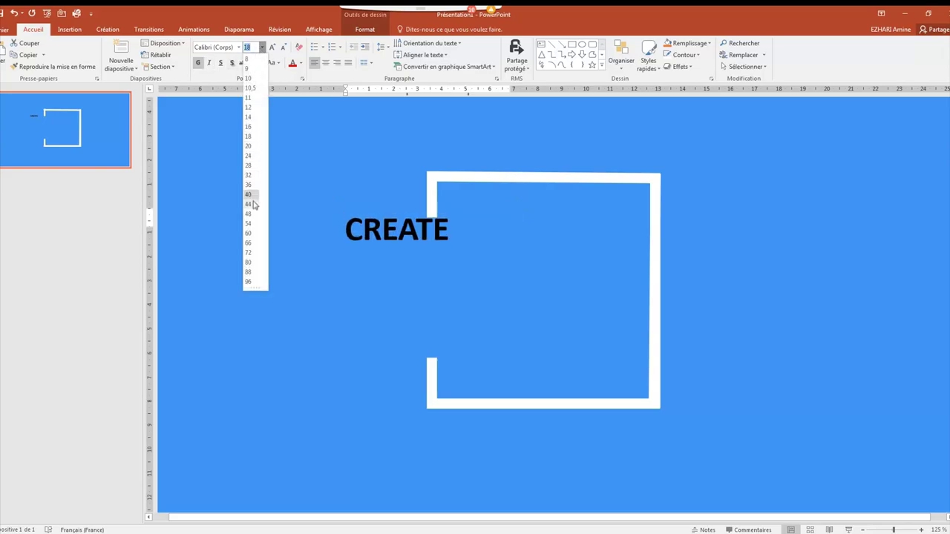
click(252, 243)
click(238, 47)
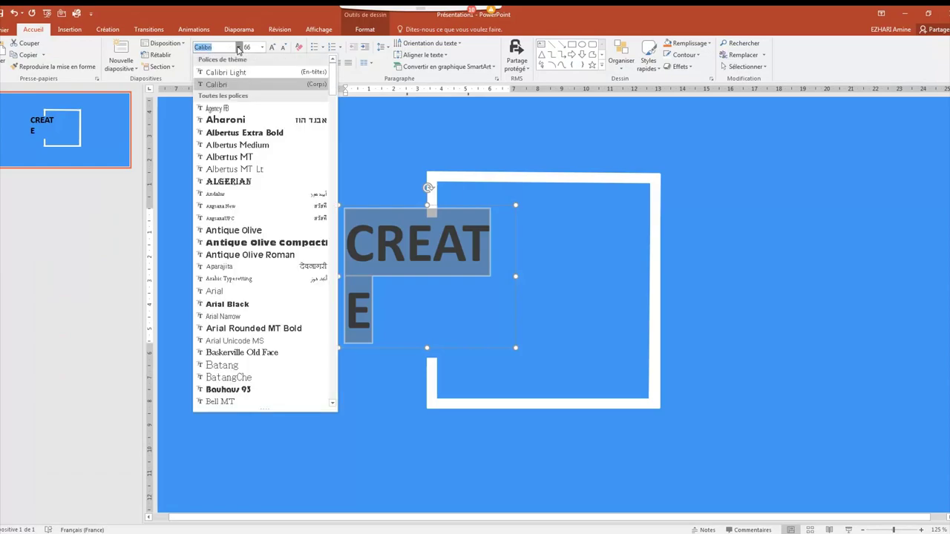
text(Tw Cen MT)
key(Return)
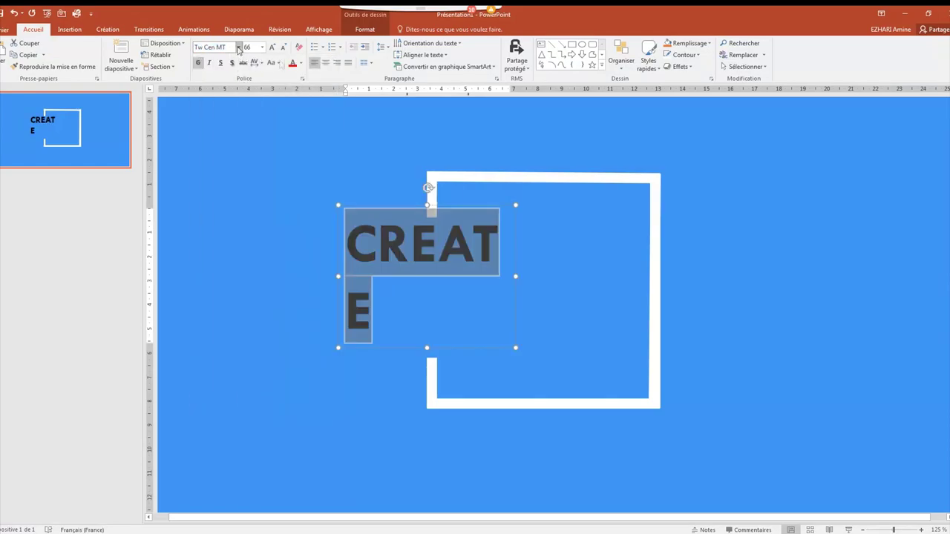
drag(515, 278, 548, 276)
click(684, 273)
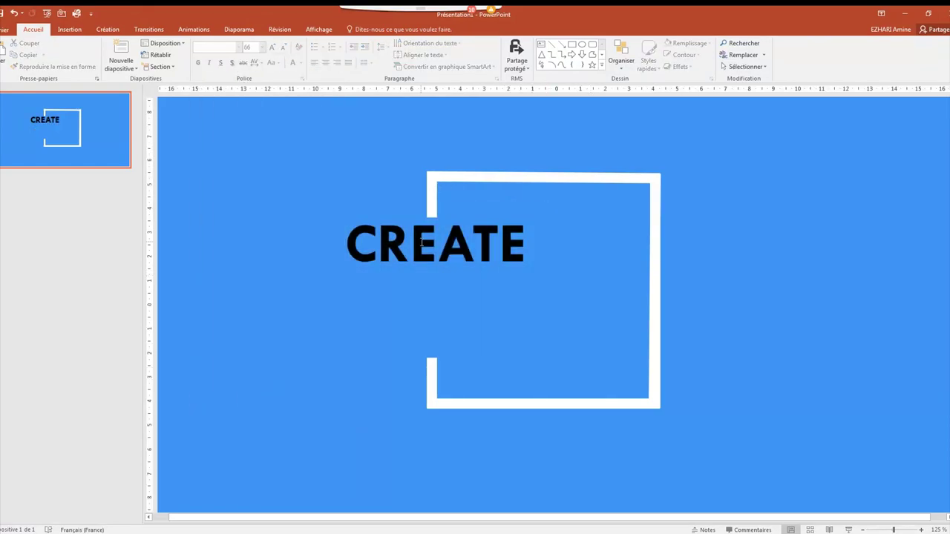
Step: Change the CREATE text colour to white
double_click(435, 243)
click(300, 62)
click(291, 87)
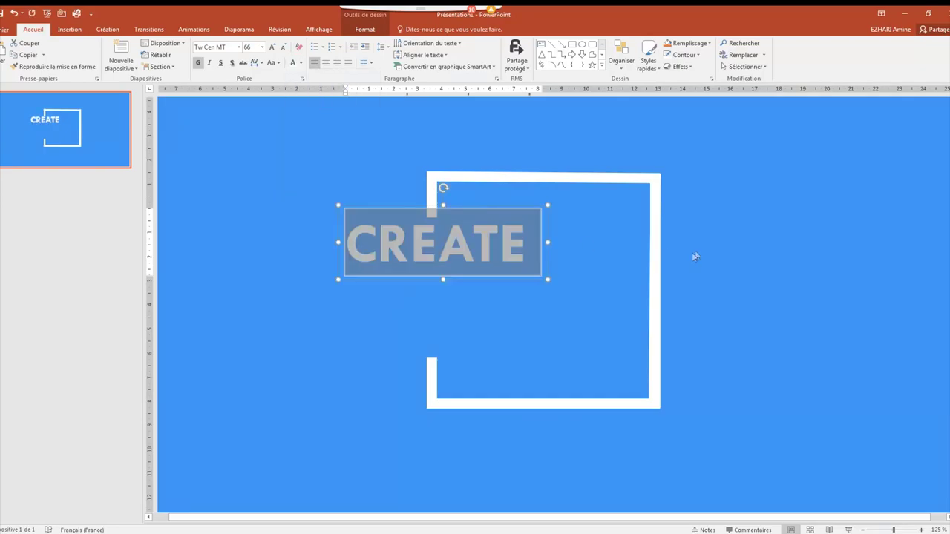
click(691, 254)
Step: Duplicate the CREATE box below and retype the copies as NEW and GRAPHIC
click(454, 207)
drag(462, 279, 469, 368)
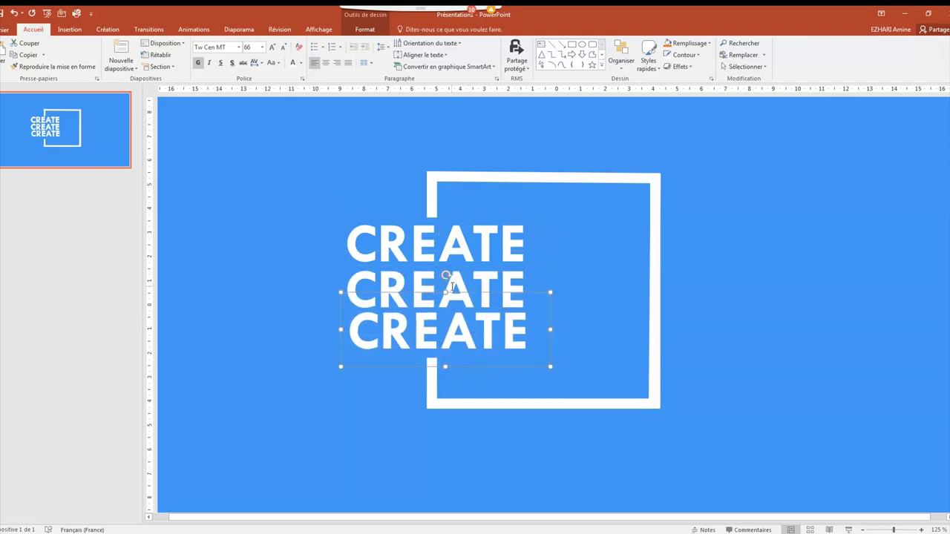
double_click(445, 288)
text(NEW)
double_click(445, 330)
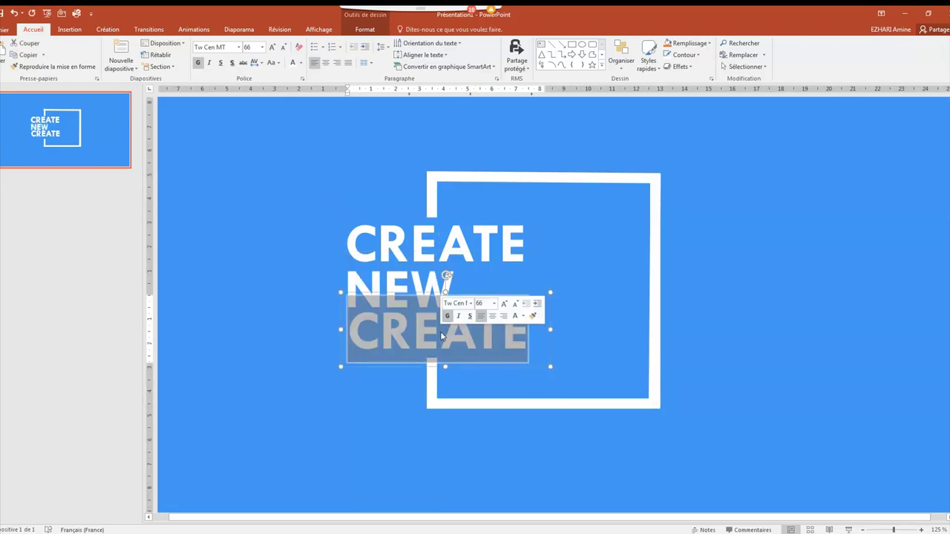
text(GRAPH)
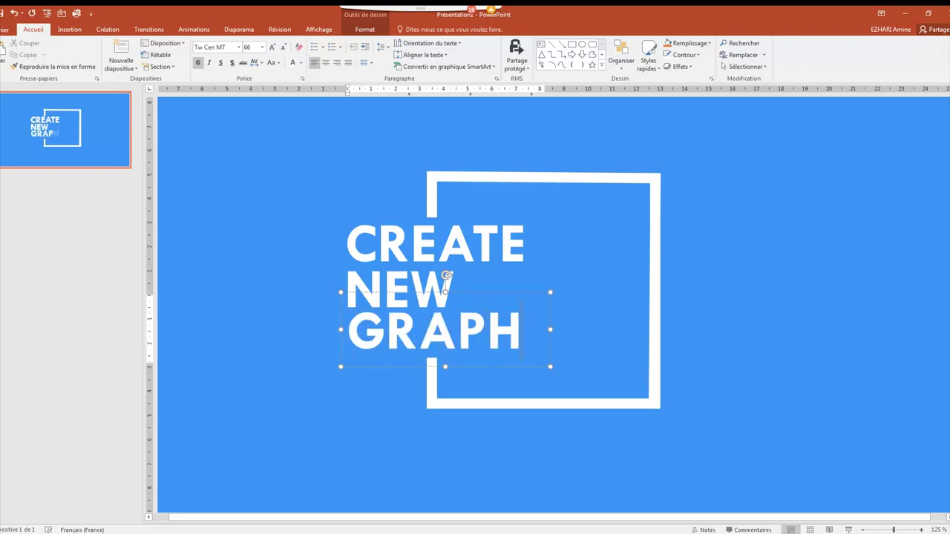
text(IC)
Step: Complete the bottom word as GRAPHICS and widen its box to fit one line
drag(562, 365, 578, 365)
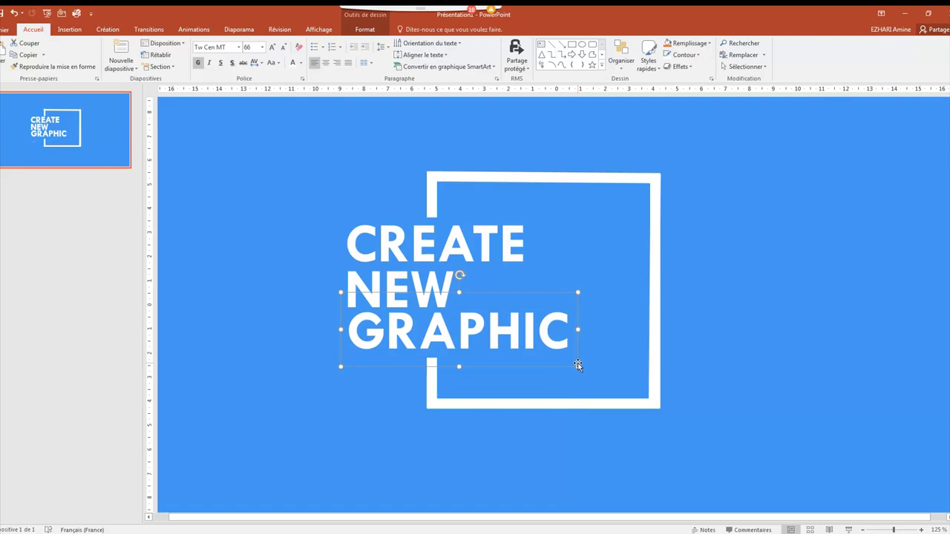
click(571, 335)
key(Return)
text(S)
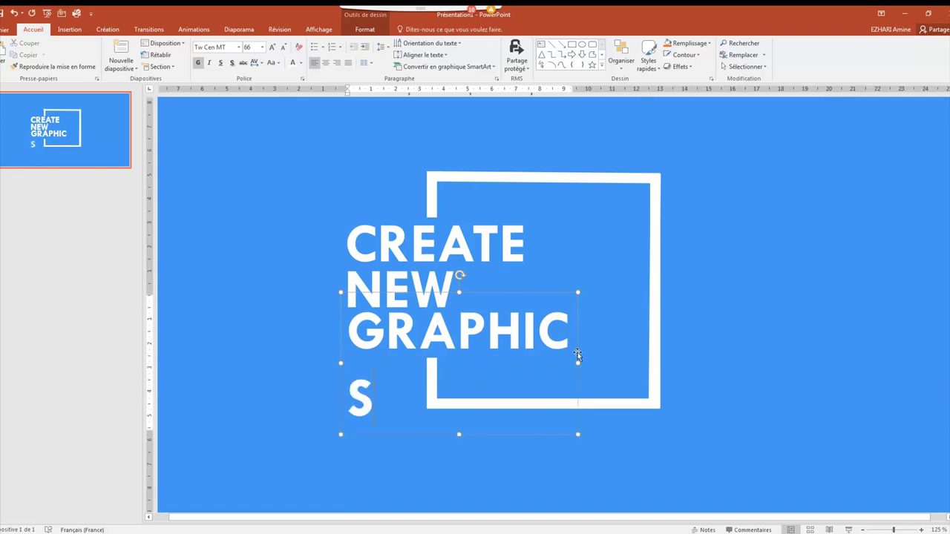
drag(578, 363, 611, 365)
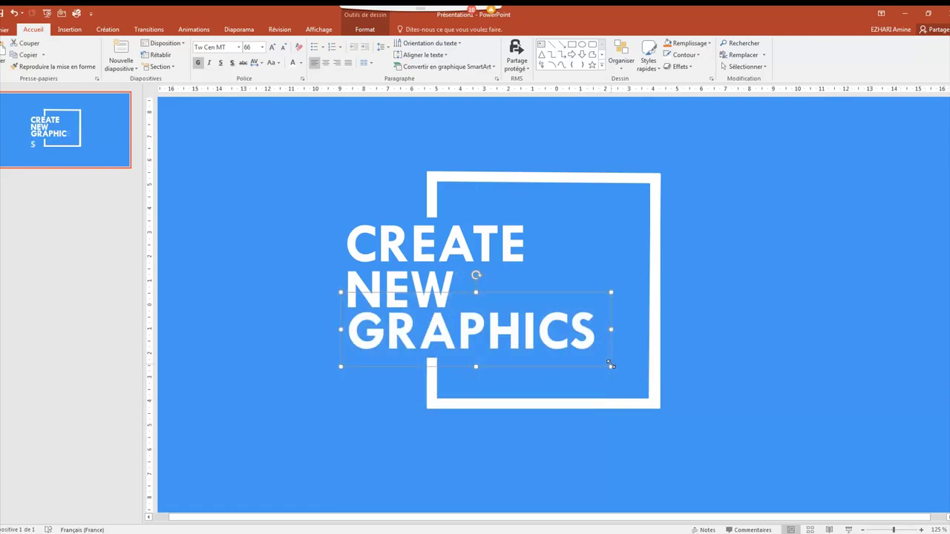
drag(295, 183, 703, 409)
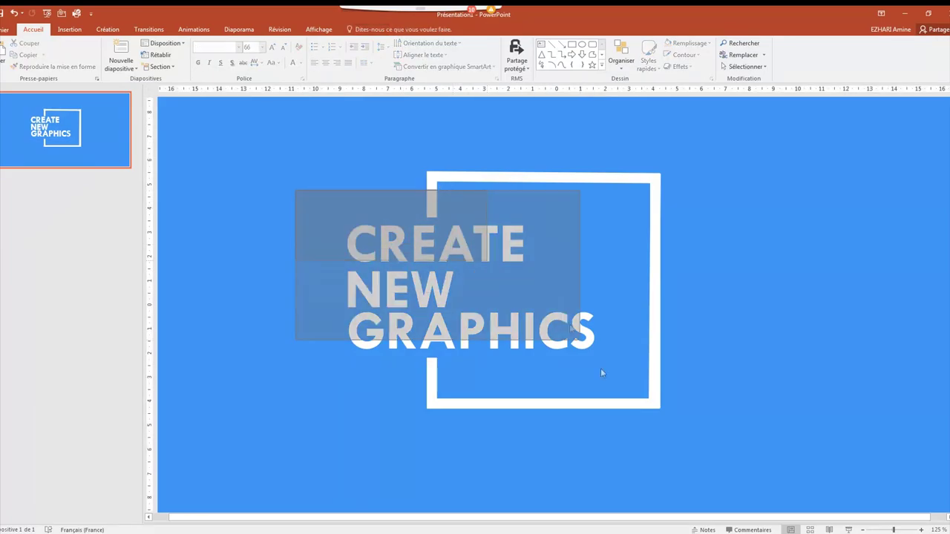
Step: Select the CREATE, NEW and GRAPHICS boxes and shift them slightly right together
click(698, 371)
drag(239, 207, 634, 368)
drag(564, 292, 571, 290)
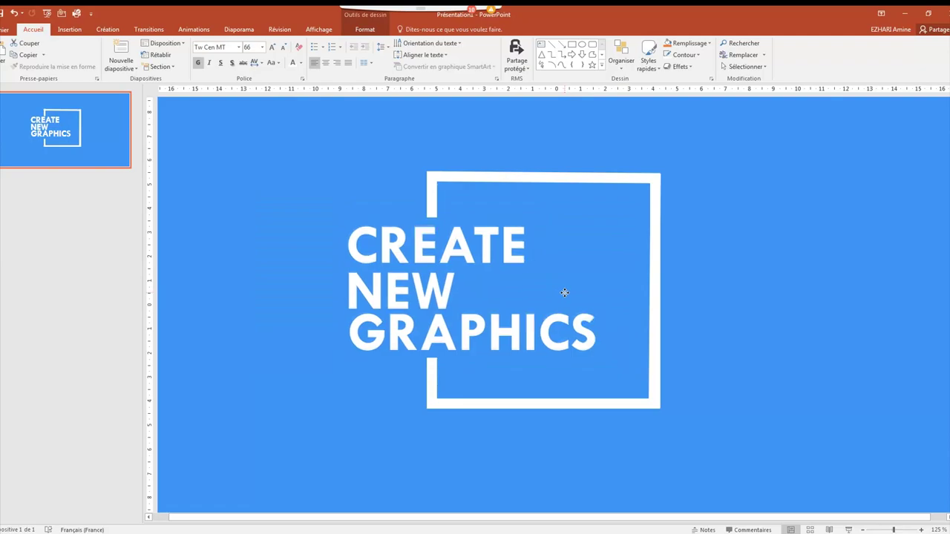
drag(571, 290, 571, 291)
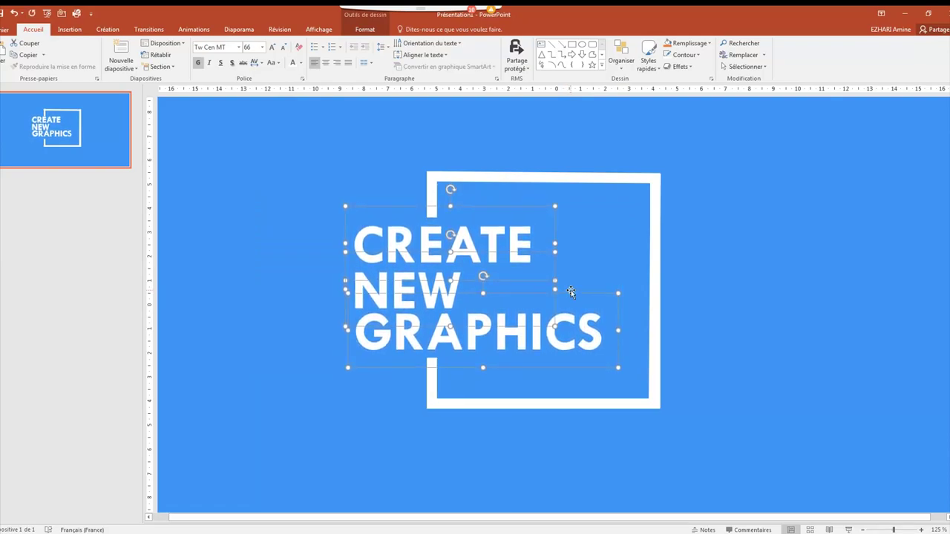
click(69, 29)
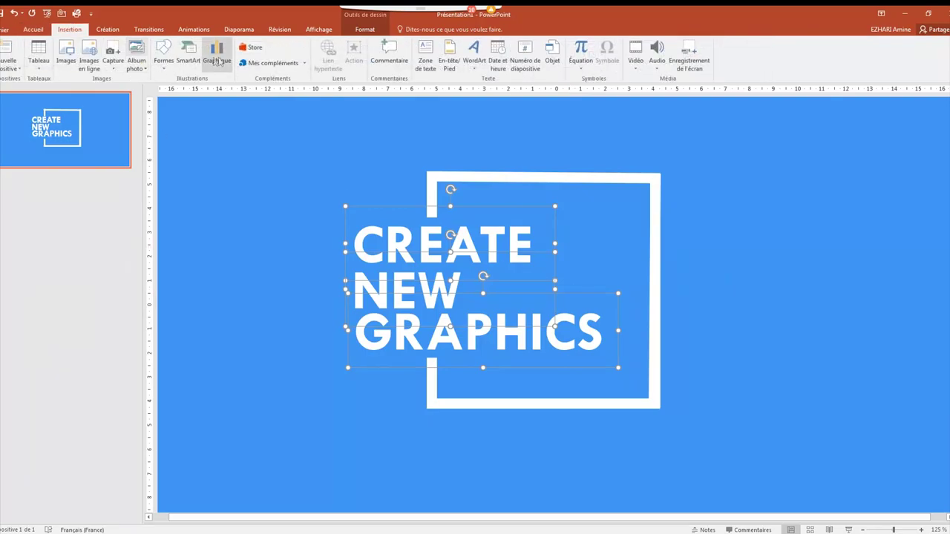
Step: Draw a long rectangle from beside CREATE across the frame's right side, about 17.99 cm wide
click(164, 74)
click(162, 153)
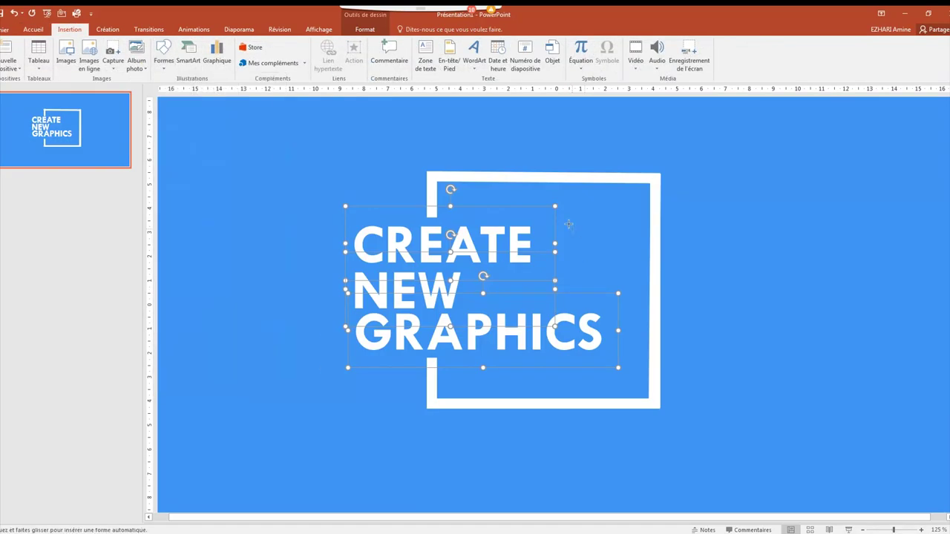
drag(563, 240, 947, 261)
scroll(787, 267, down, 5)
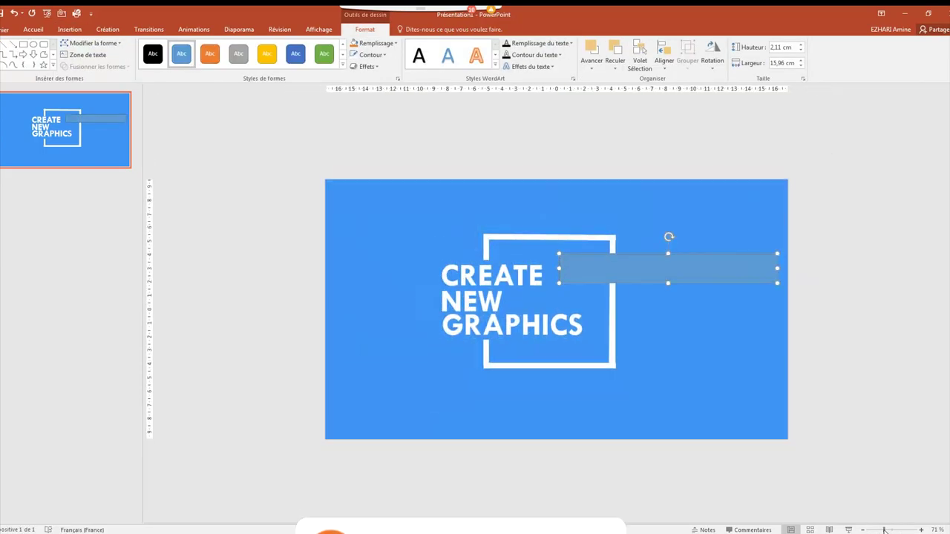
drag(783, 269, 789, 269)
drag(559, 269, 544, 270)
drag(646, 266, 647, 283)
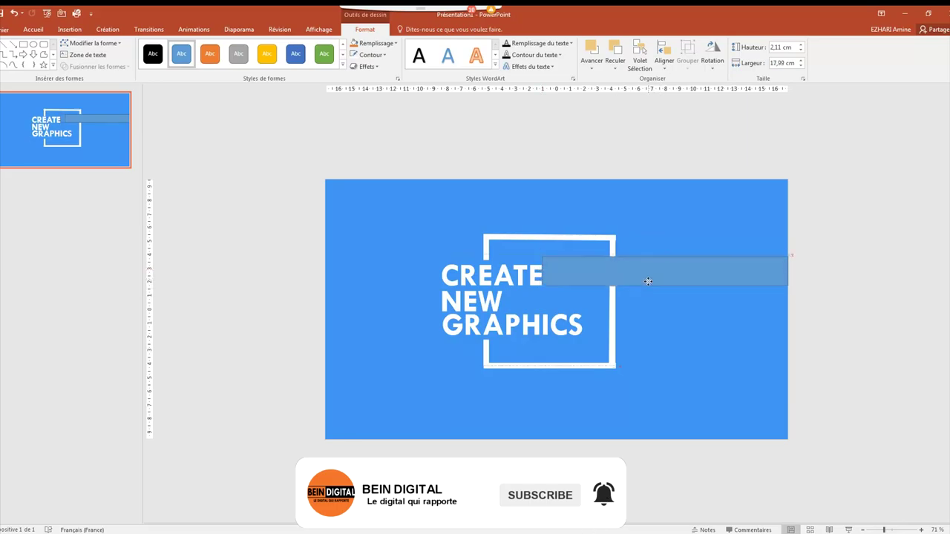
Step: Give the rectangle the slide's blue fill and remove its outline
click(375, 43)
click(353, 144)
click(374, 43)
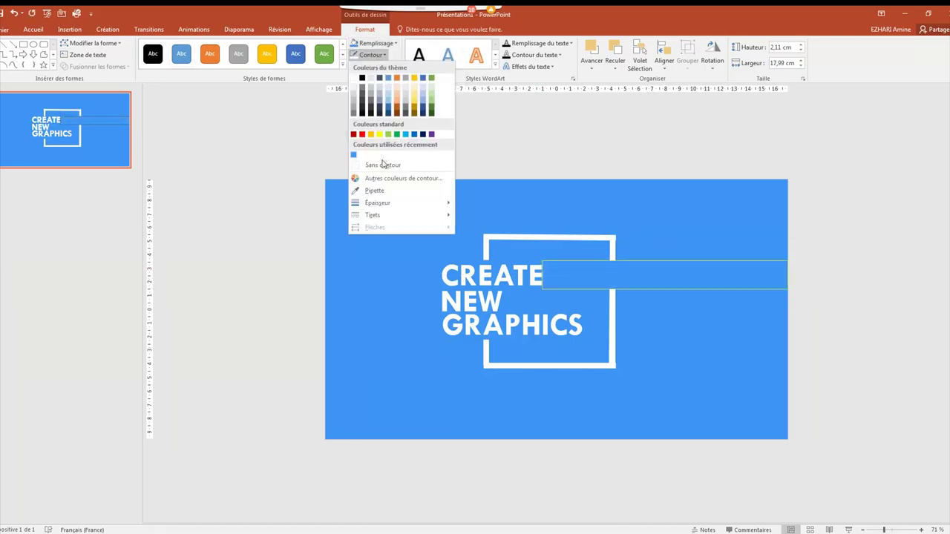
click(387, 153)
Step: Send the blue bar and then the CREATE NEW GRAPHICS text box to the back
right_click(624, 270)
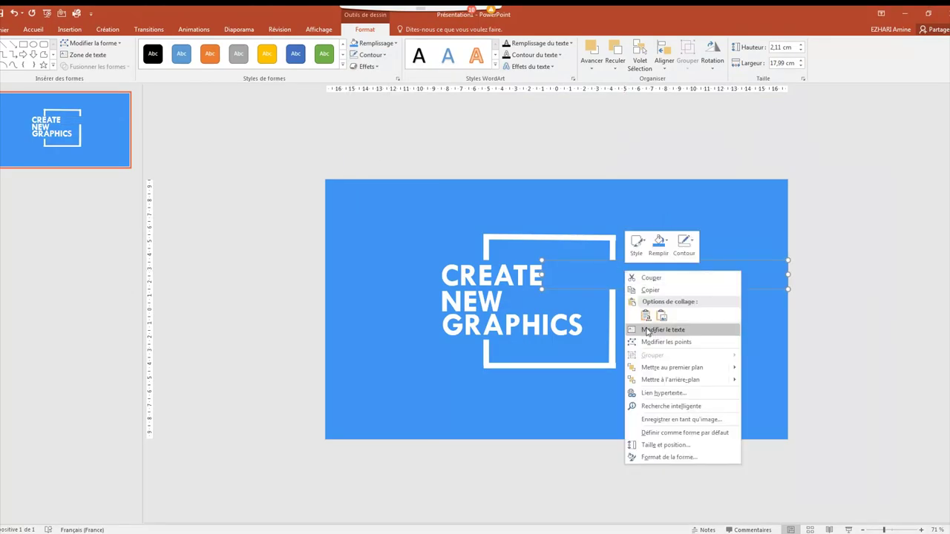
click(668, 381)
click(557, 276)
right_click(511, 253)
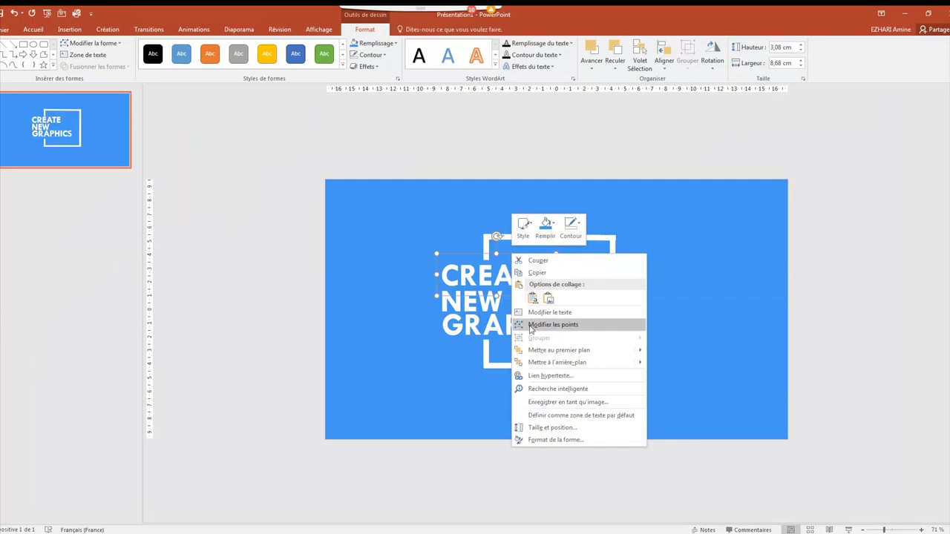
click(530, 363)
Step: Duplicate the blue bar and position the copy lower beside GRAPHICS, uncovering ICS
click(602, 268)
right_click(607, 271)
key(Escape)
right_click(588, 274)
click(595, 297)
right_click(588, 301)
click(609, 345)
mouse_move(616, 290)
mouse_down()
mouse_move(625, 325)
mouse_move(601, 334)
mouse_up()
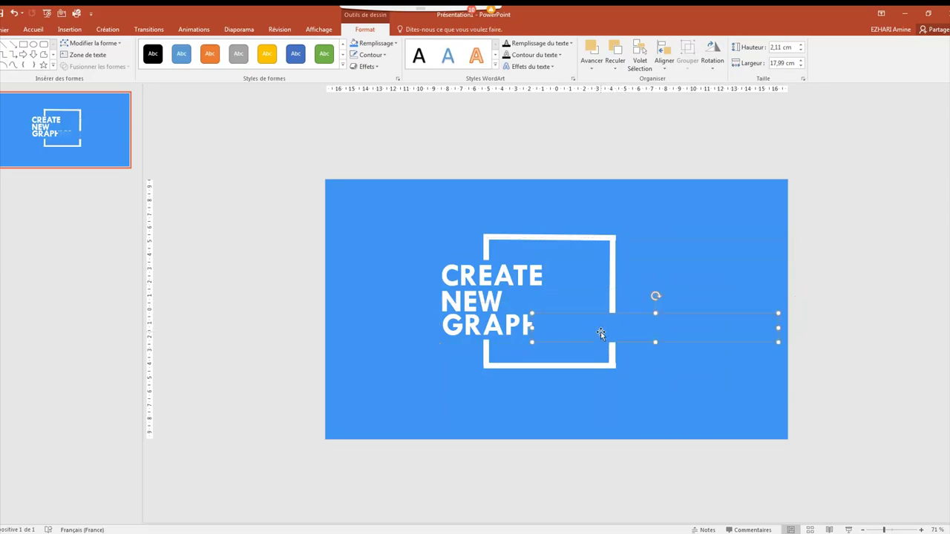
drag(602, 331, 607, 332)
mouse_move(548, 330)
mouse_down()
mouse_move(593, 325)
mouse_move(583, 326)
mouse_up()
Step: Send the CREATE NEW GRAPHICS text box behind the frame
right_click(639, 330)
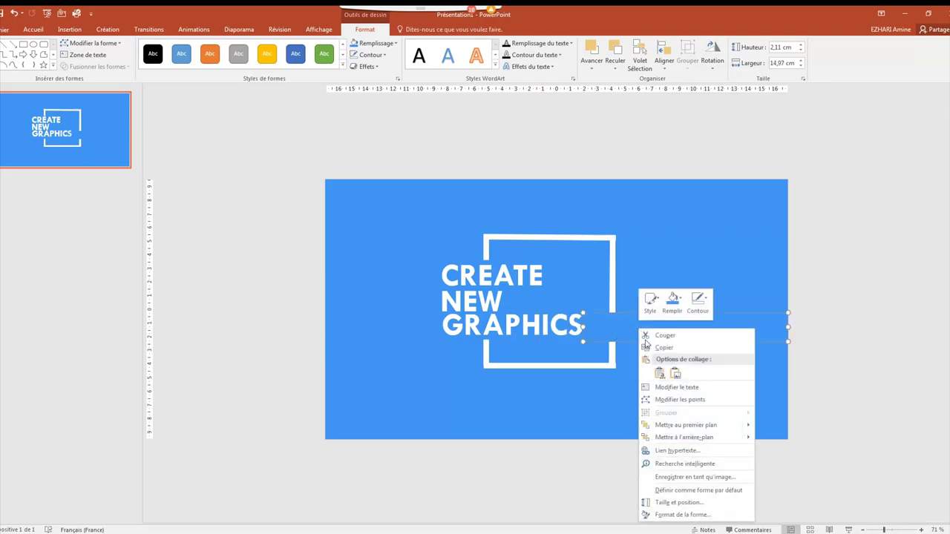
click(668, 438)
click(536, 345)
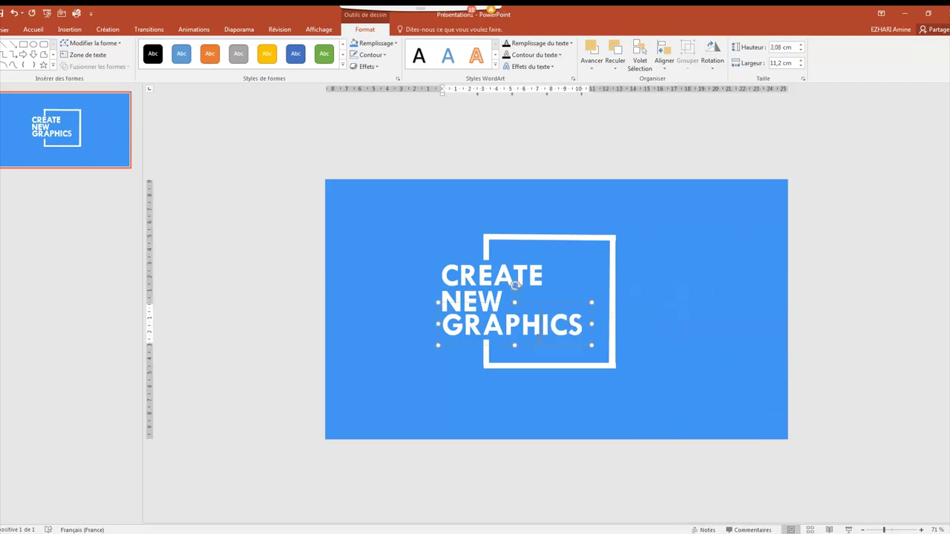
right_click(536, 347)
click(578, 261)
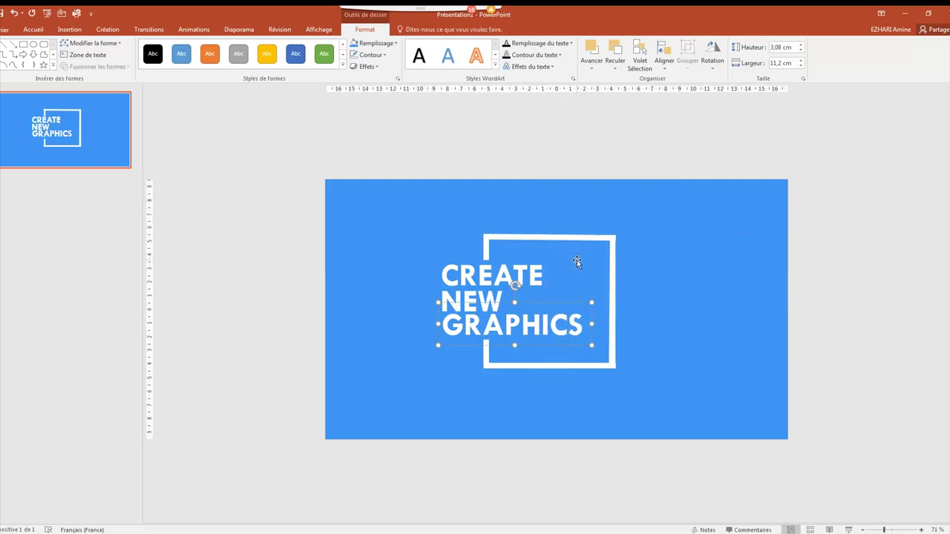
Step: Paste another blue box over the word NEW and narrow its right edge
right_click(664, 331)
click(684, 347)
right_click(684, 364)
click(704, 383)
drag(688, 328, 414, 305)
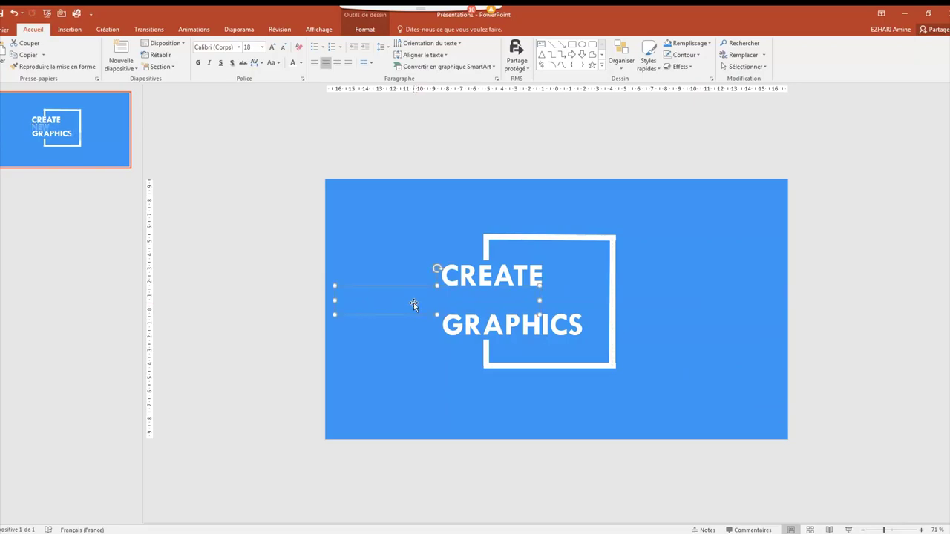
drag(328, 304, 319, 303)
drag(517, 301, 437, 302)
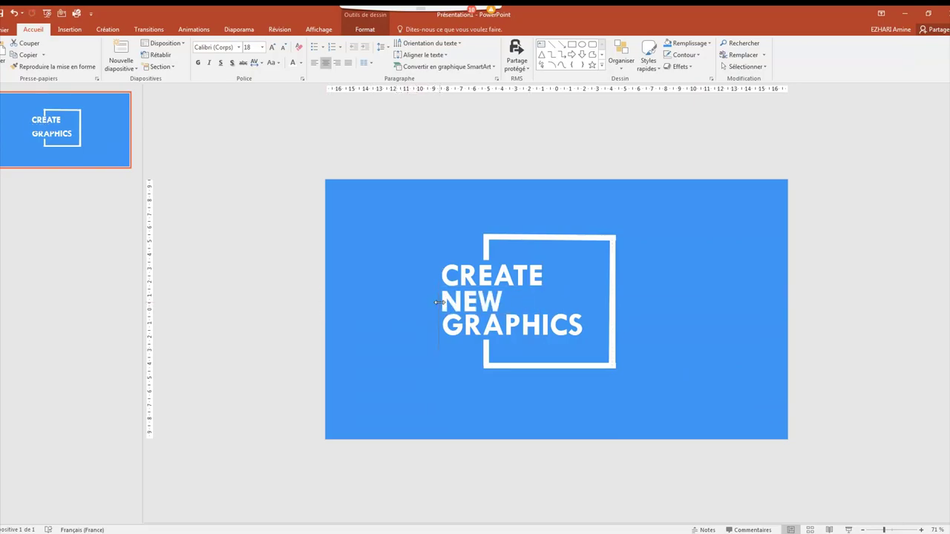
Step: Send the blue box behind the text, rearrange the text box, and deselect
right_click(413, 301)
click(447, 413)
click(528, 315)
right_click(484, 321)
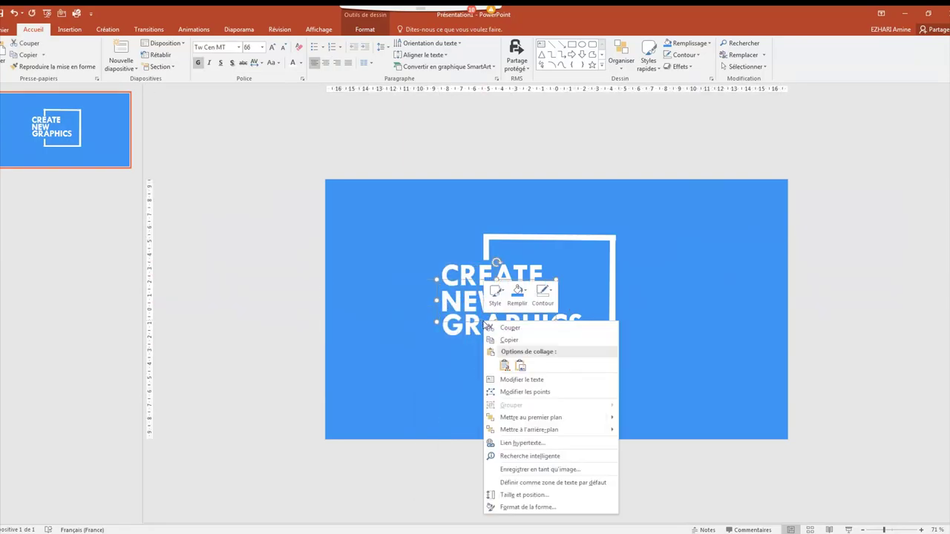
click(536, 427)
key(Escape)
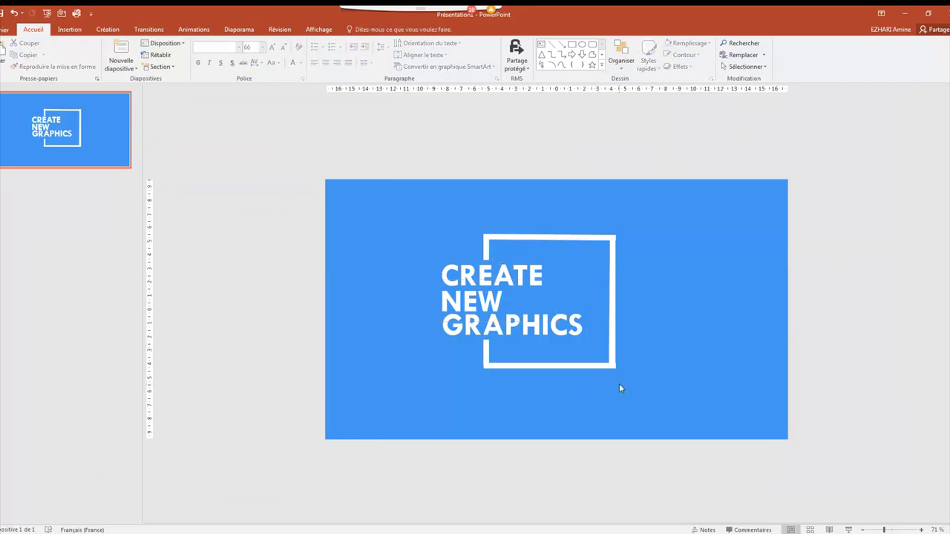
Step: Open the Animation Pane and give the frame's left line a 0.25 s Wipe entrance
click(194, 29)
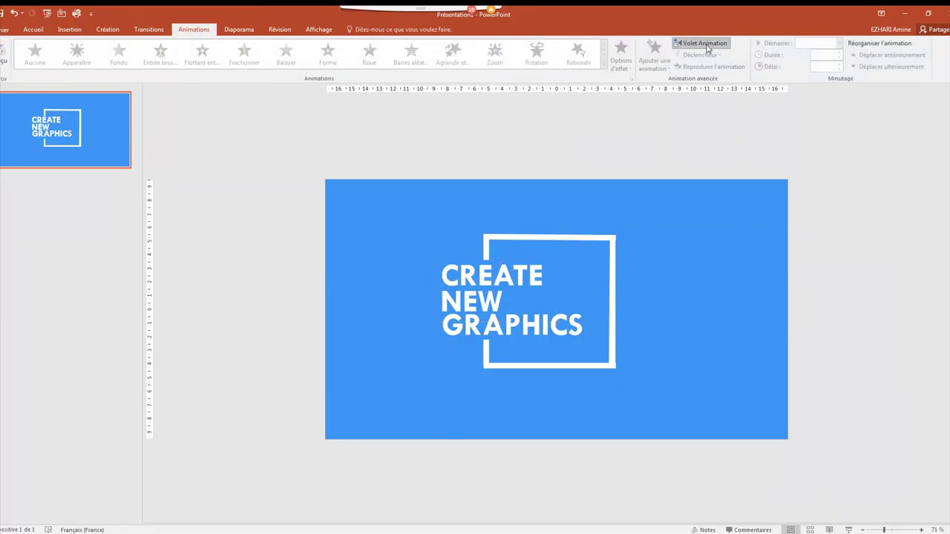
click(705, 43)
click(333, 253)
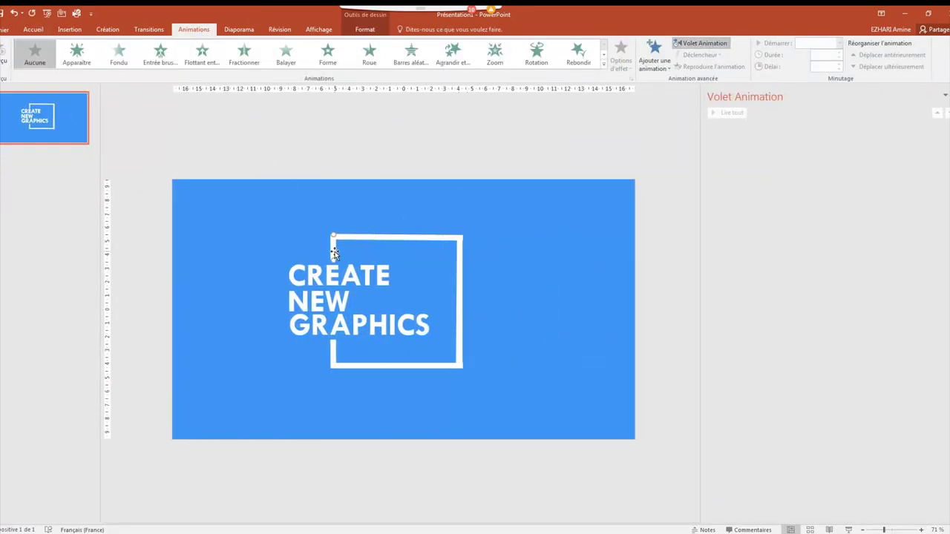
click(654, 61)
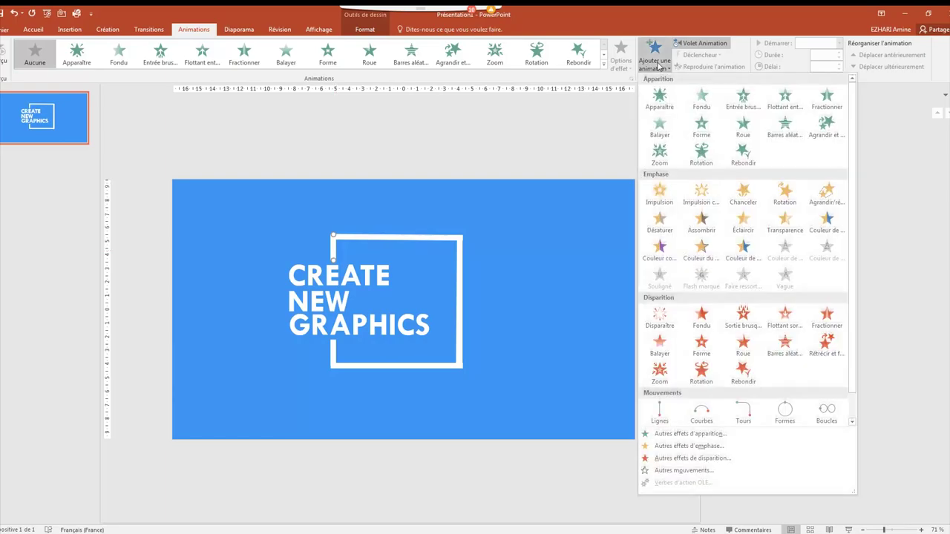
click(660, 128)
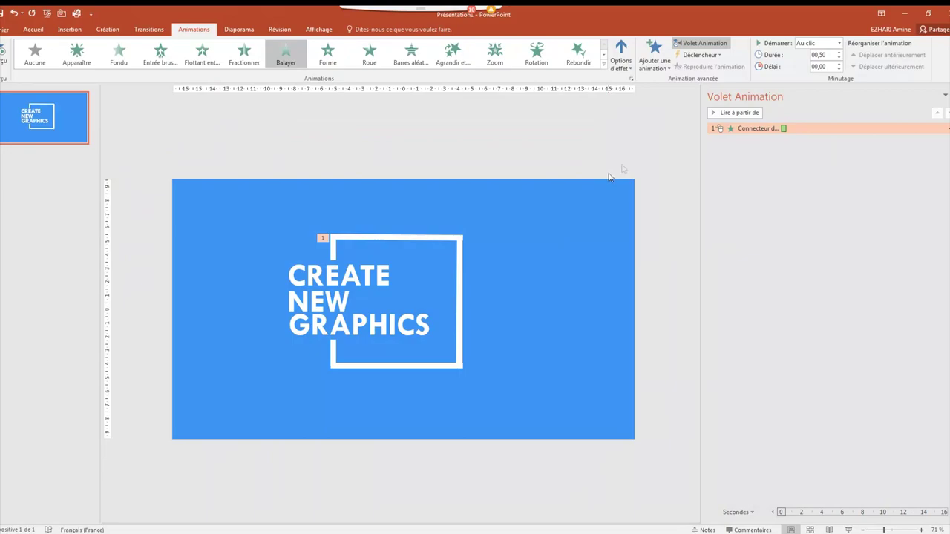
click(838, 58)
Step: Add a Wipe entrance to the top line that wipes from the left
click(444, 239)
click(663, 67)
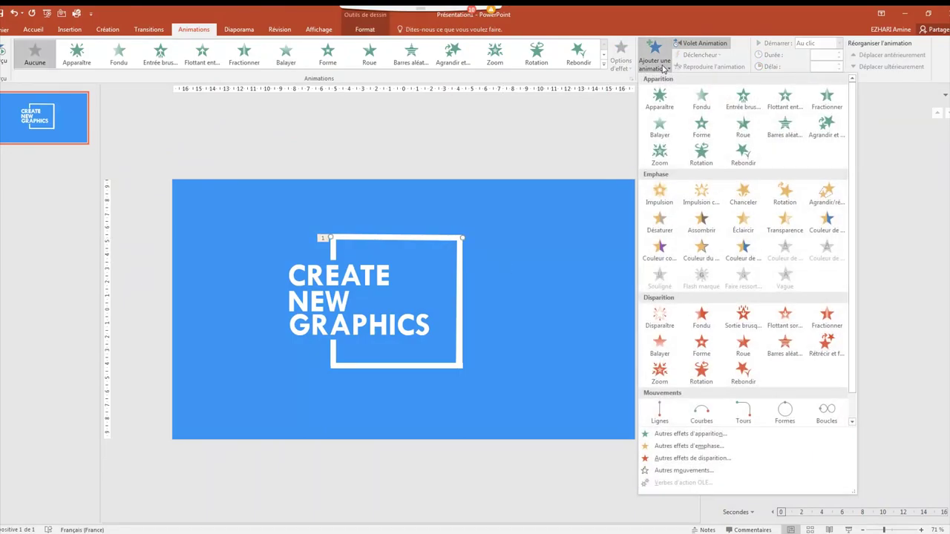
click(660, 126)
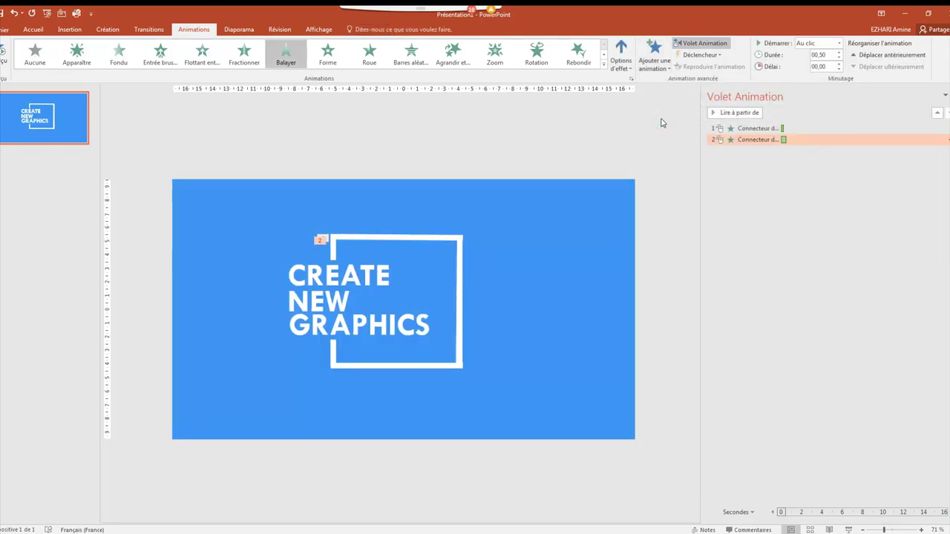
click(621, 56)
click(631, 118)
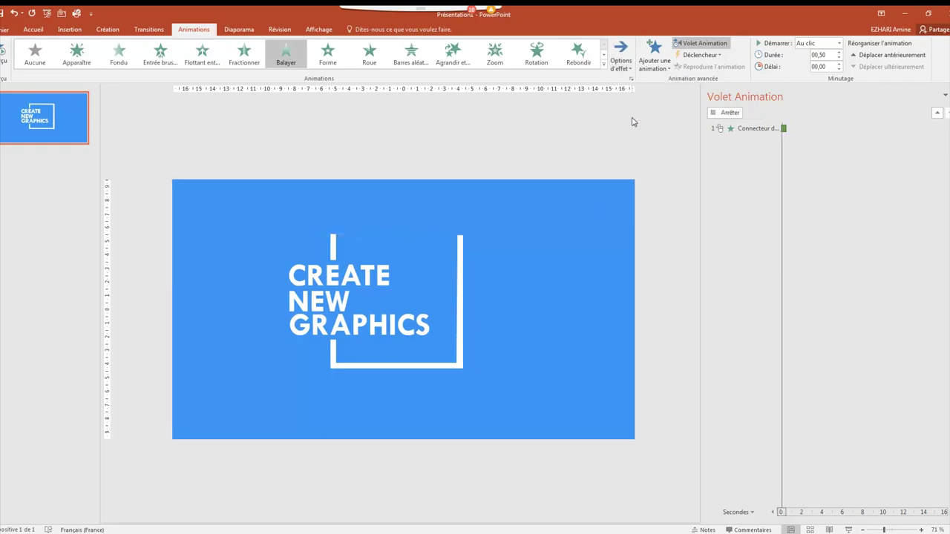
Step: Set the top line to After Previous and paint its Wipe onto the right line, from the top
click(838, 43)
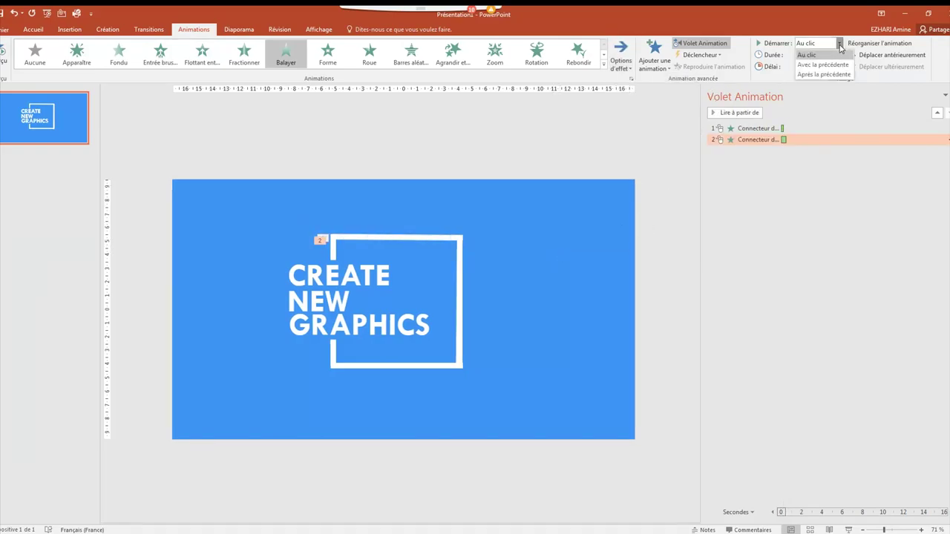
click(824, 74)
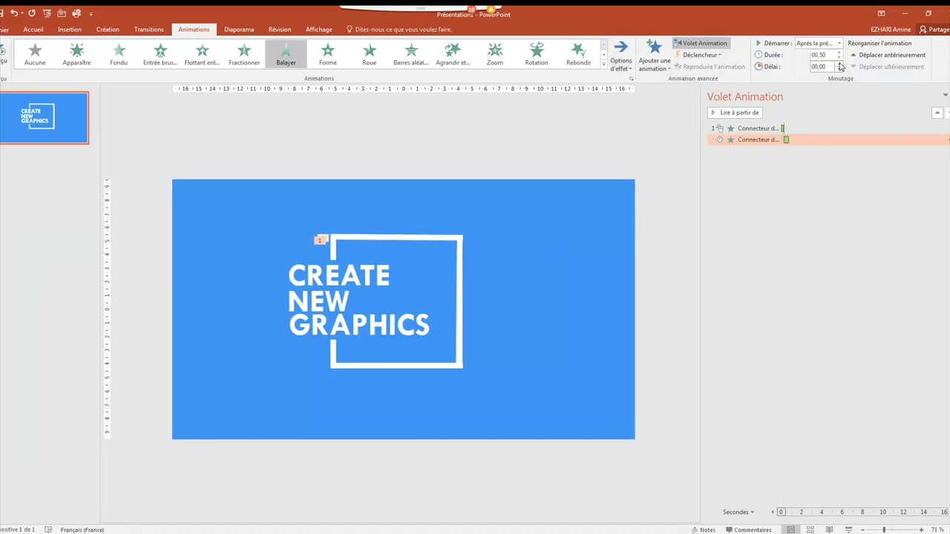
click(418, 240)
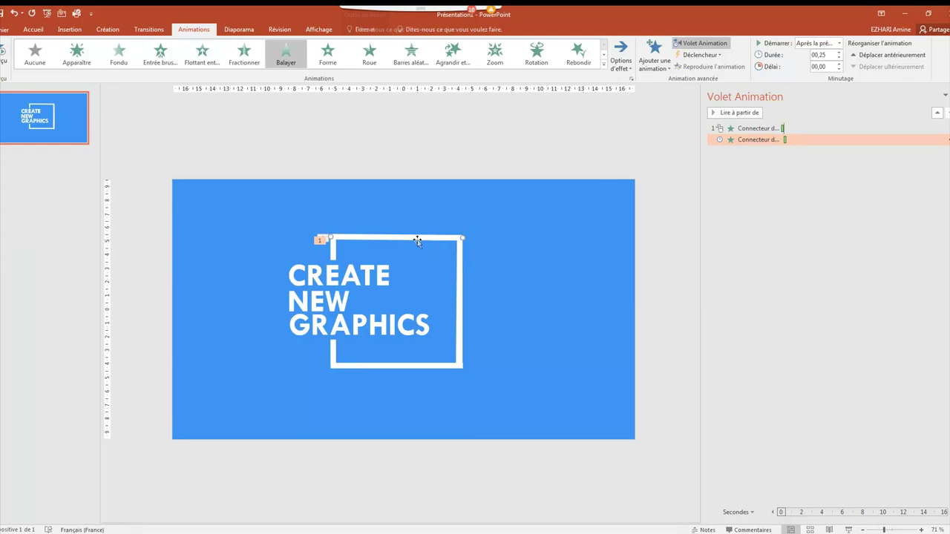
click(709, 67)
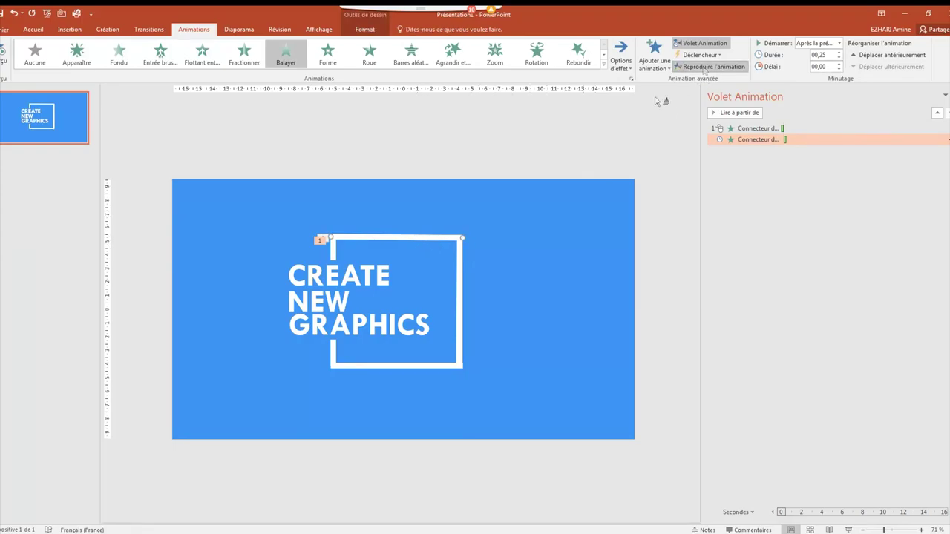
click(461, 289)
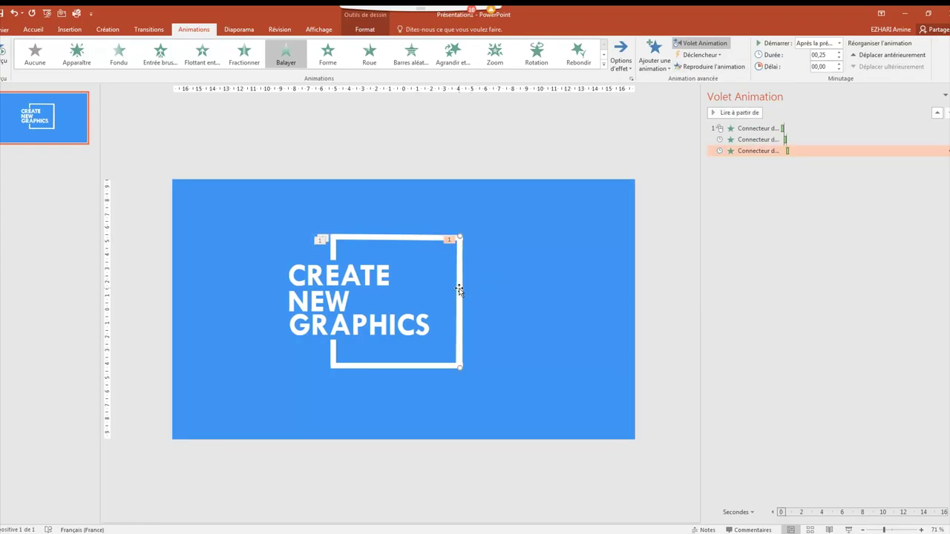
click(620, 58)
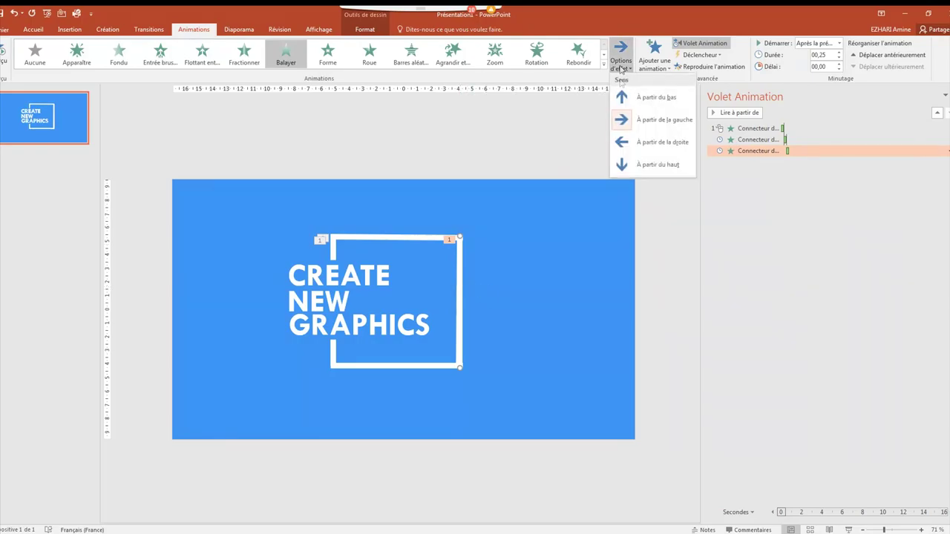
click(621, 162)
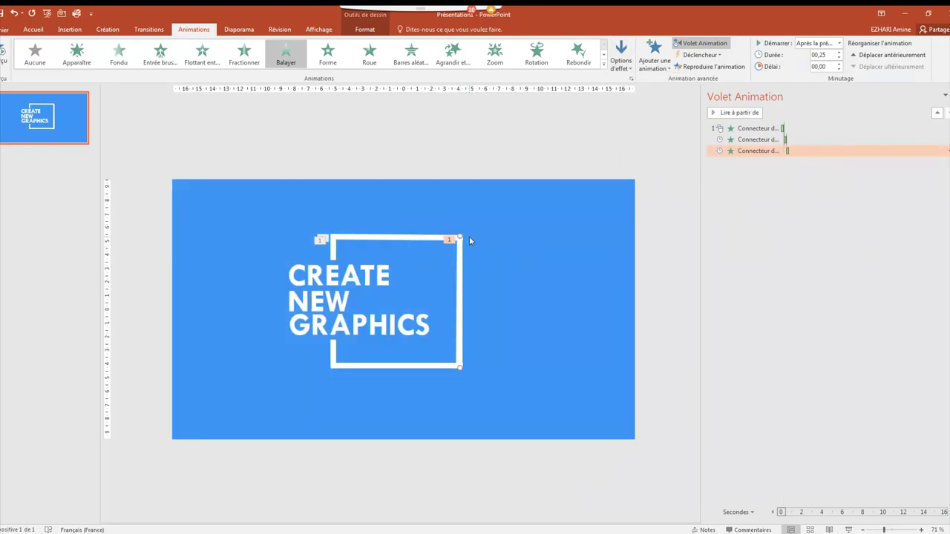
Step: Paint the Wipe onto the bottom line, wiping from the right
click(421, 366)
click(458, 317)
click(709, 66)
click(415, 364)
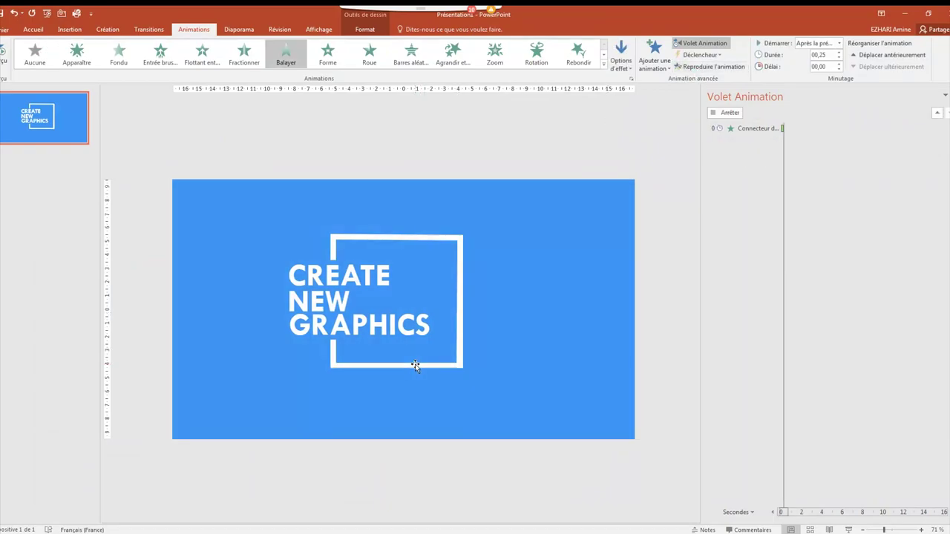
click(620, 61)
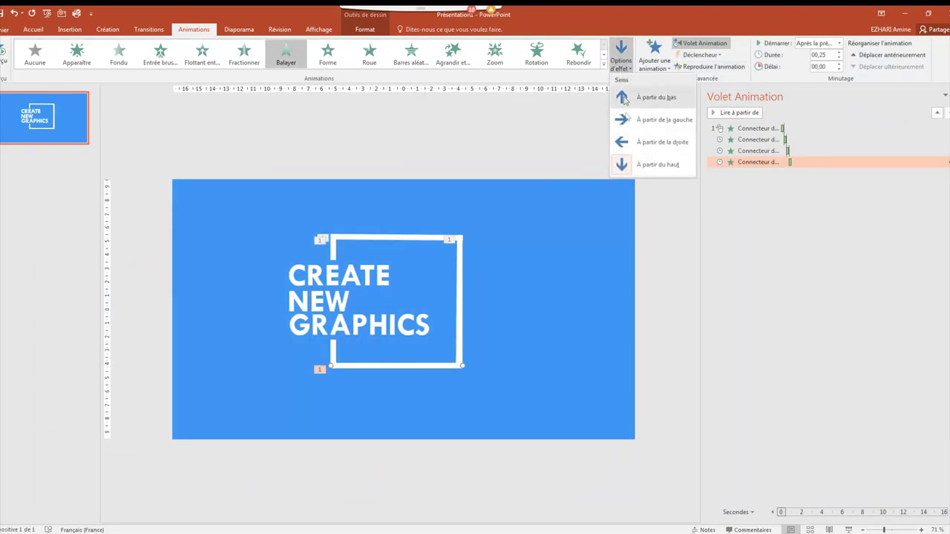
click(627, 143)
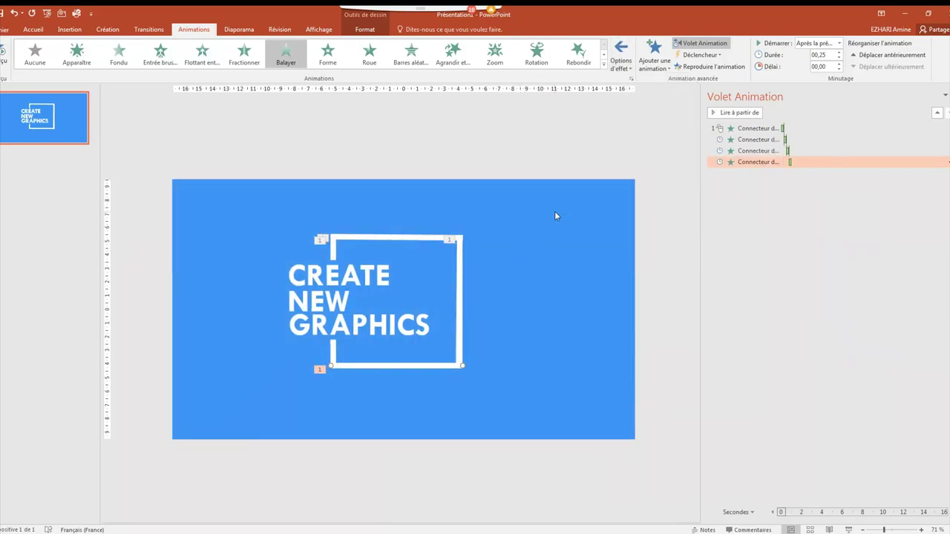
Step: Paint the Wipe onto the lower-left segment, wiping from the bottom
click(333, 350)
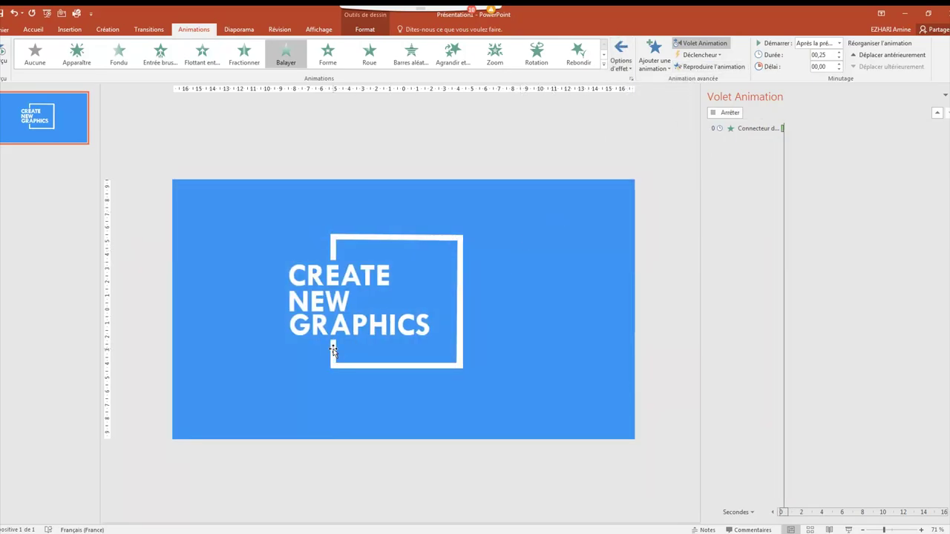
click(622, 65)
click(627, 95)
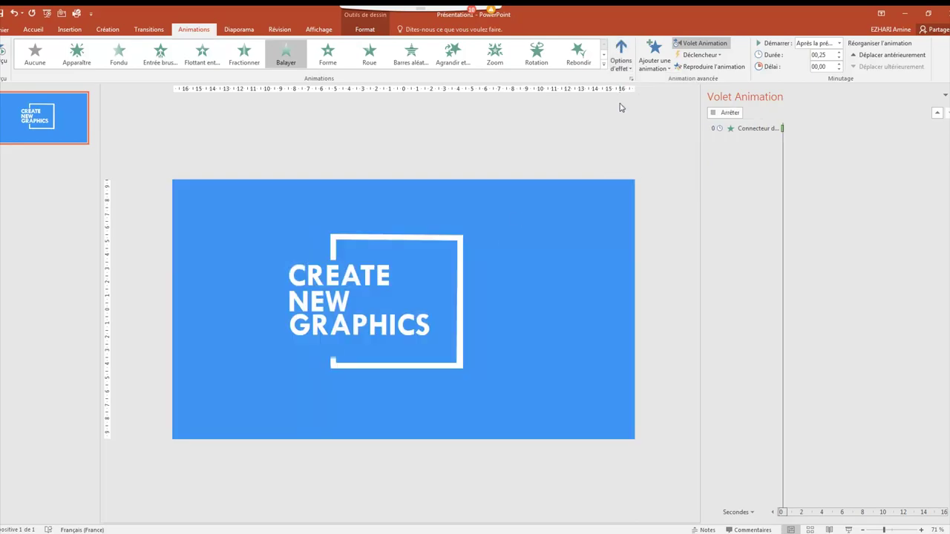
click(502, 277)
click(331, 254)
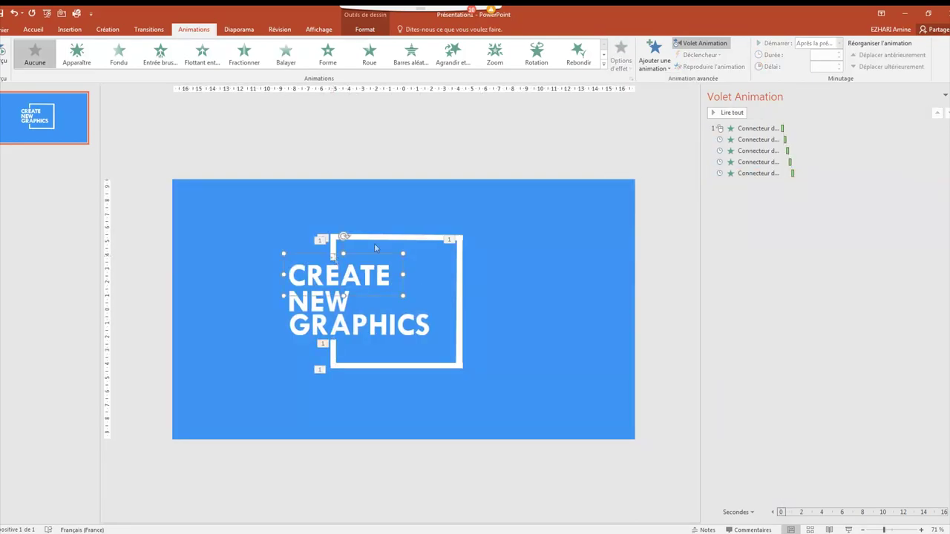
Step: Give CREATE a Fly In (Entrée brusque) entrance from the right
click(653, 67)
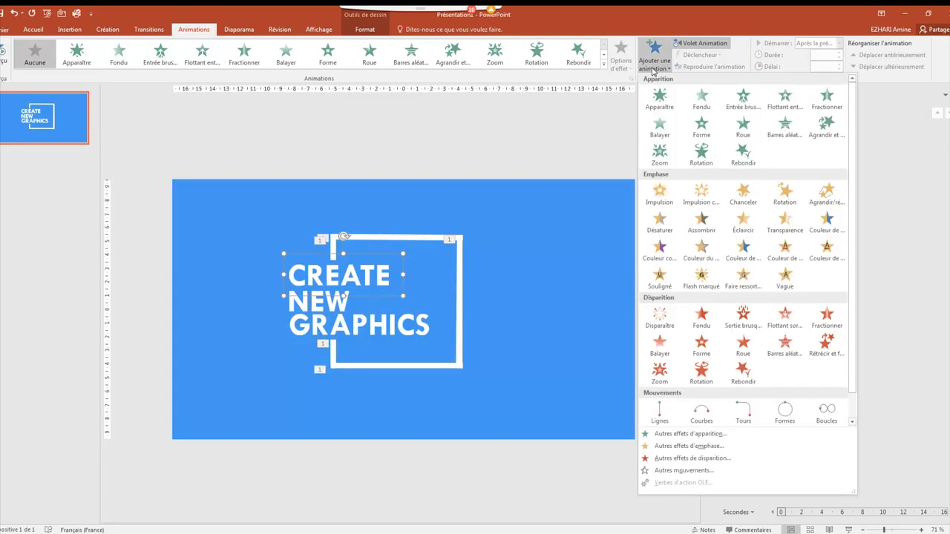
click(743, 99)
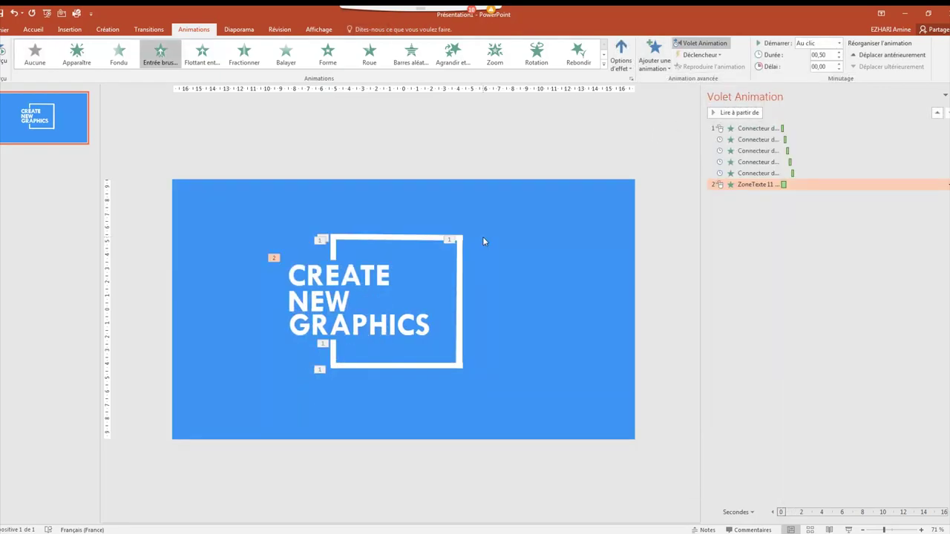
click(435, 265)
click(363, 255)
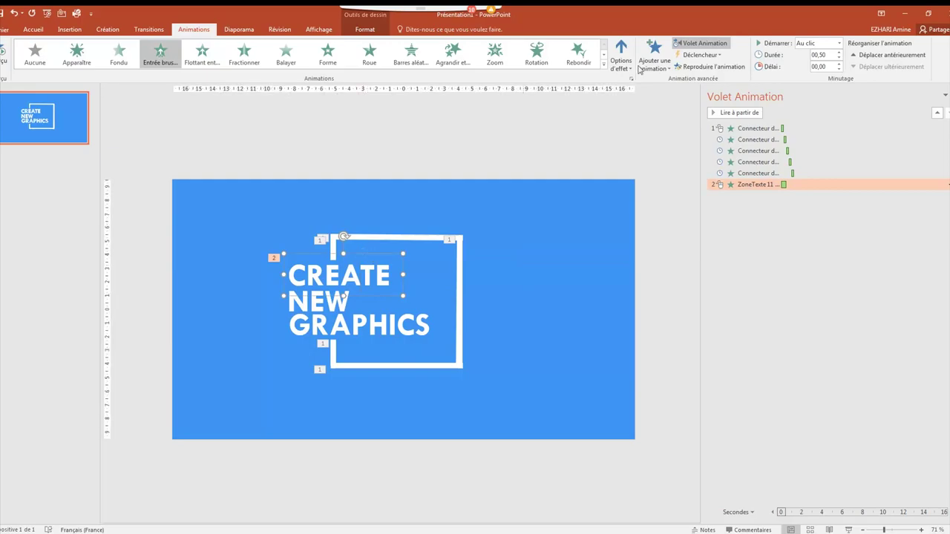
click(612, 70)
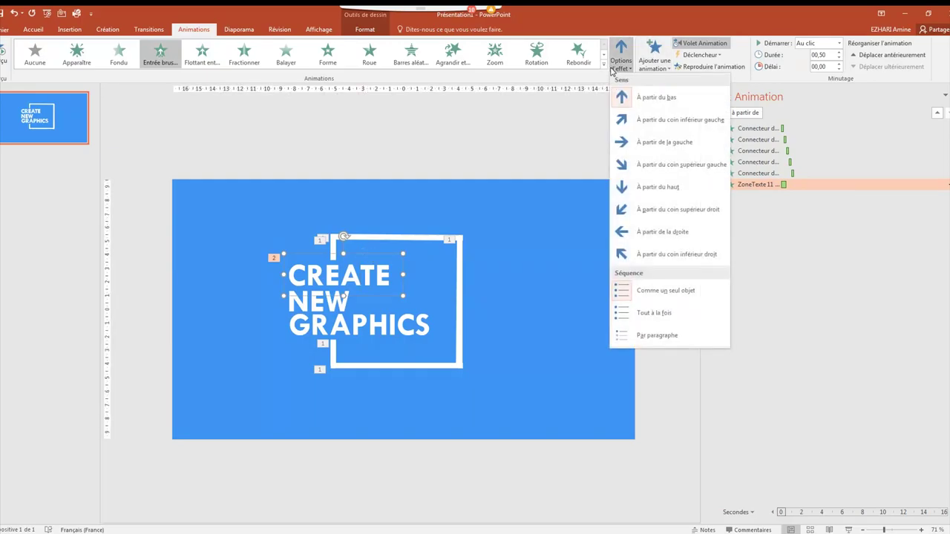
click(643, 232)
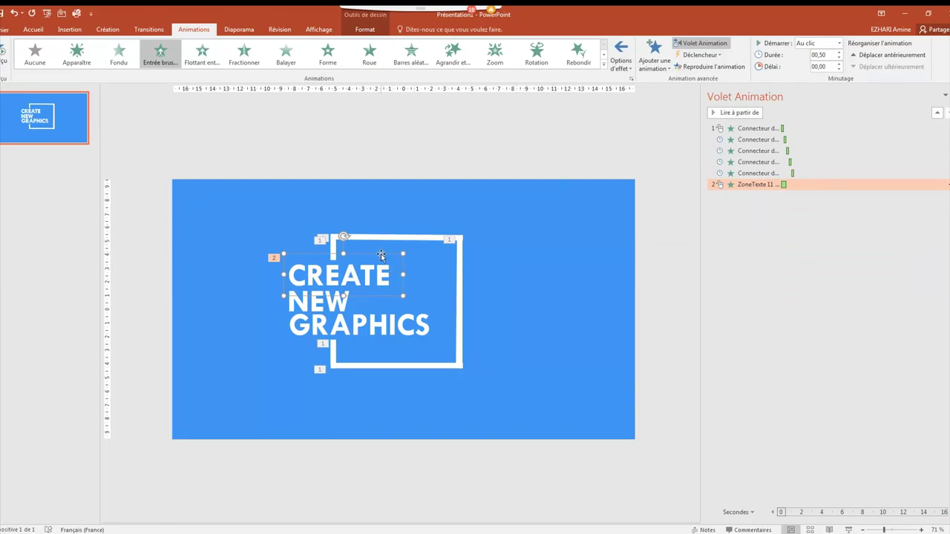
Step: Start CREATE's fly-in After Previous with a 0.5 s smooth end
click(839, 44)
click(833, 75)
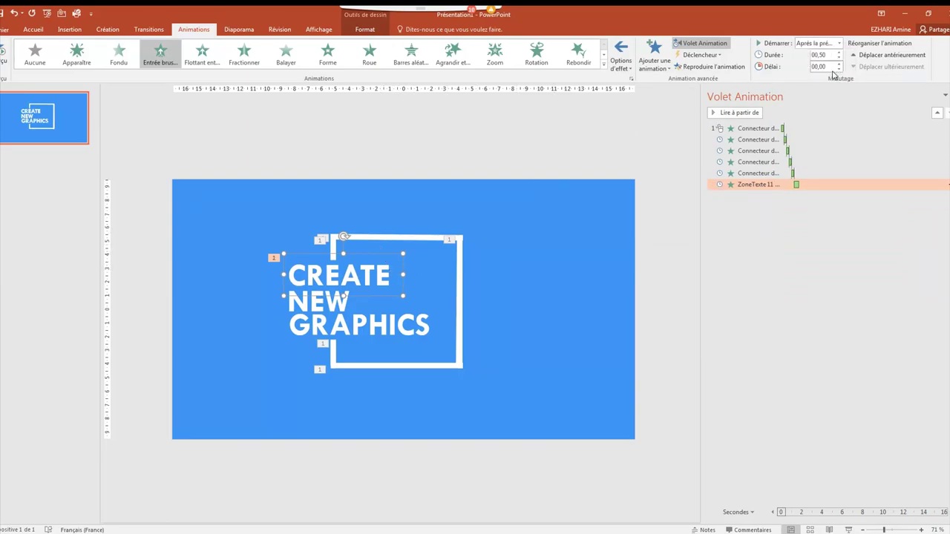
click(947, 184)
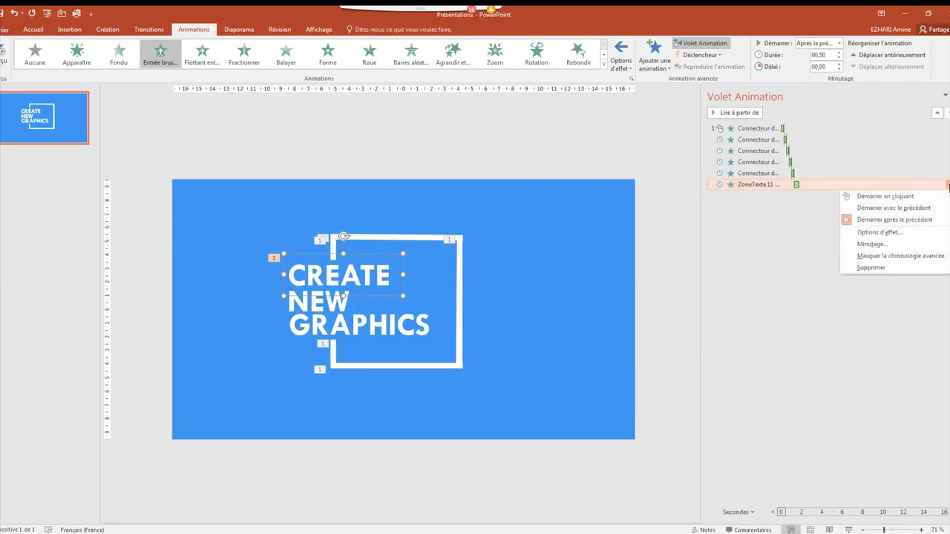
click(890, 230)
drag(452, 253, 509, 259)
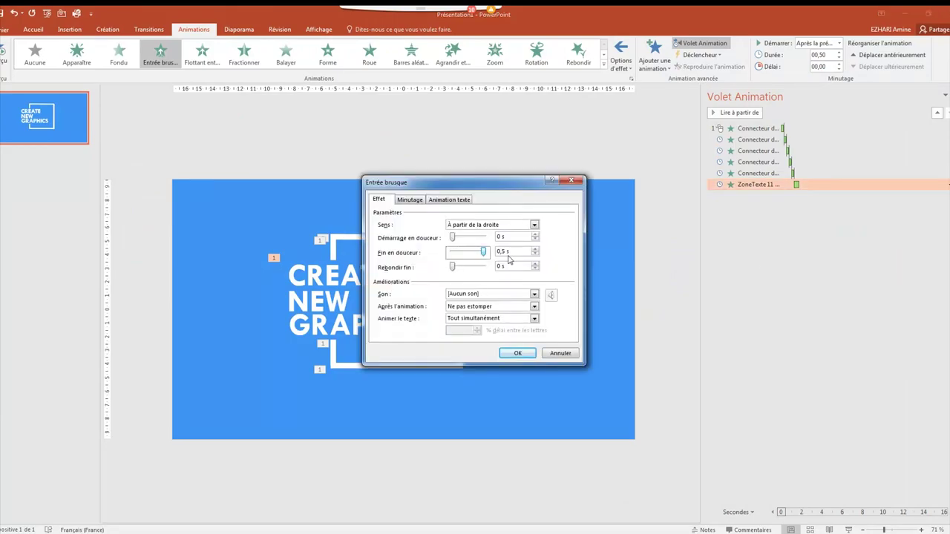
click(518, 354)
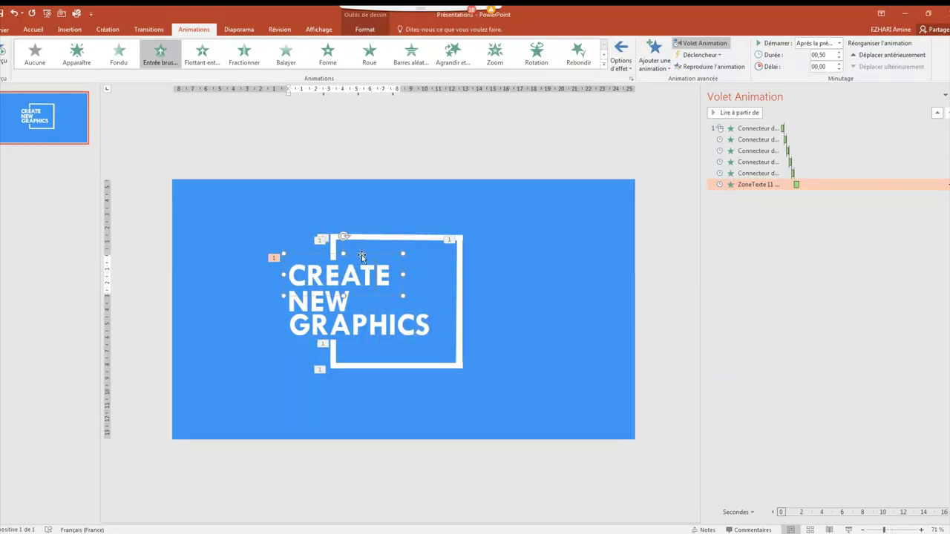
Step: Copy the fly-in to NEW, flying from the left and starting With Previous
click(709, 66)
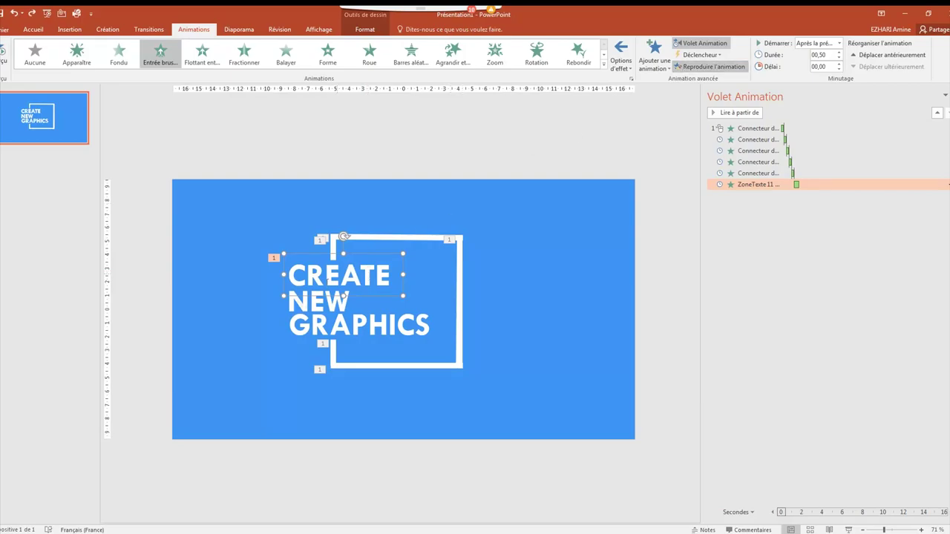
click(293, 301)
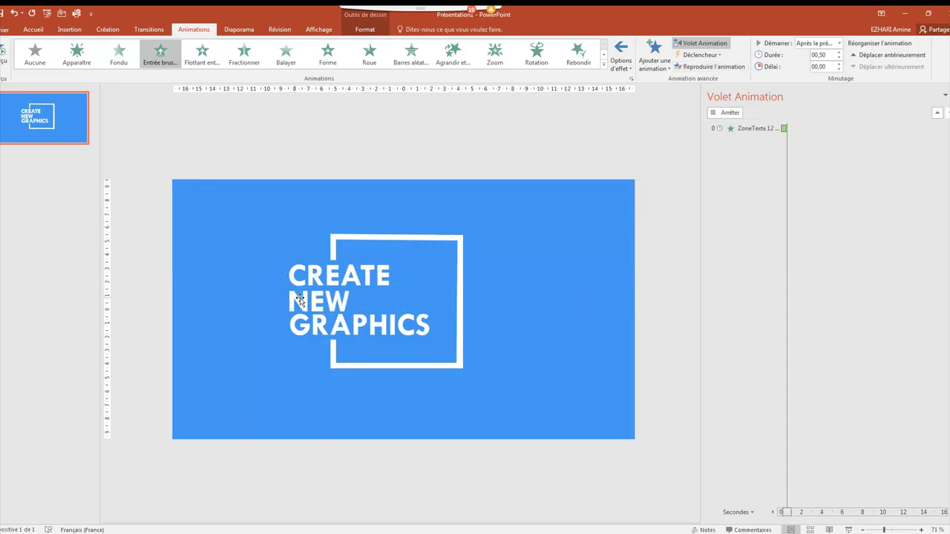
click(621, 59)
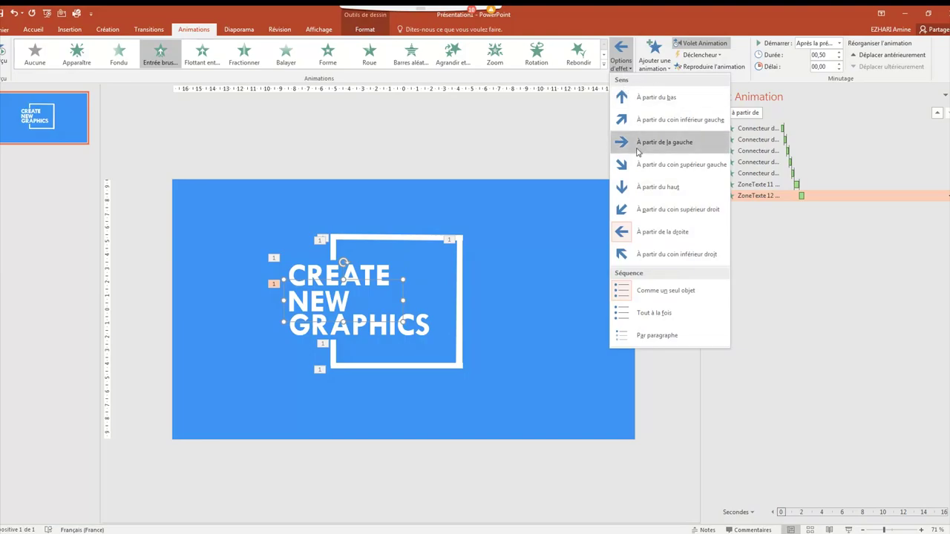
click(633, 149)
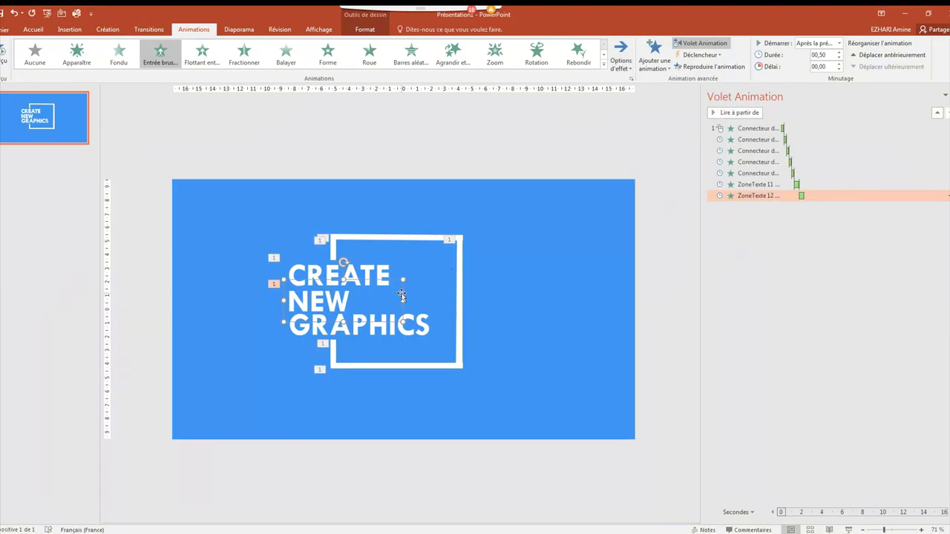
click(817, 43)
click(821, 66)
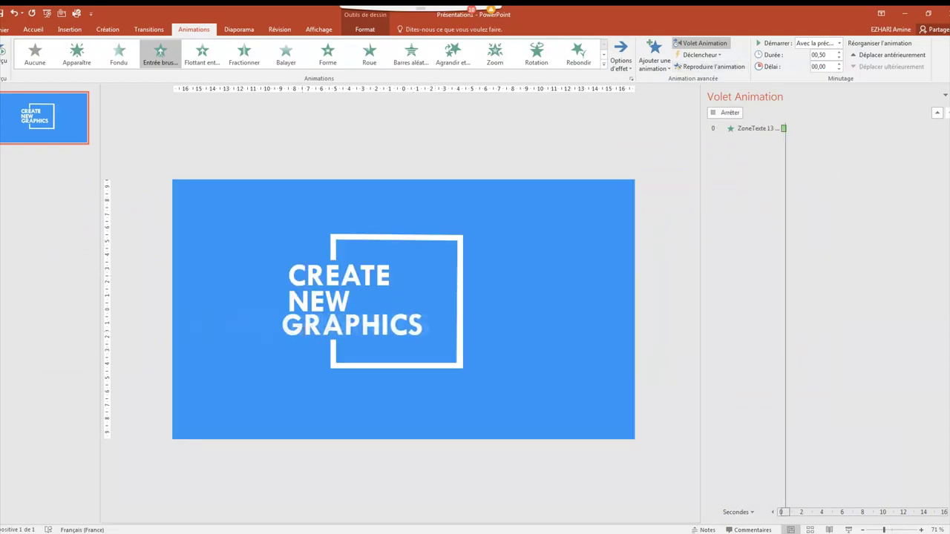
Step: Set the direction GRAPHICS flies in from
click(621, 51)
click(645, 236)
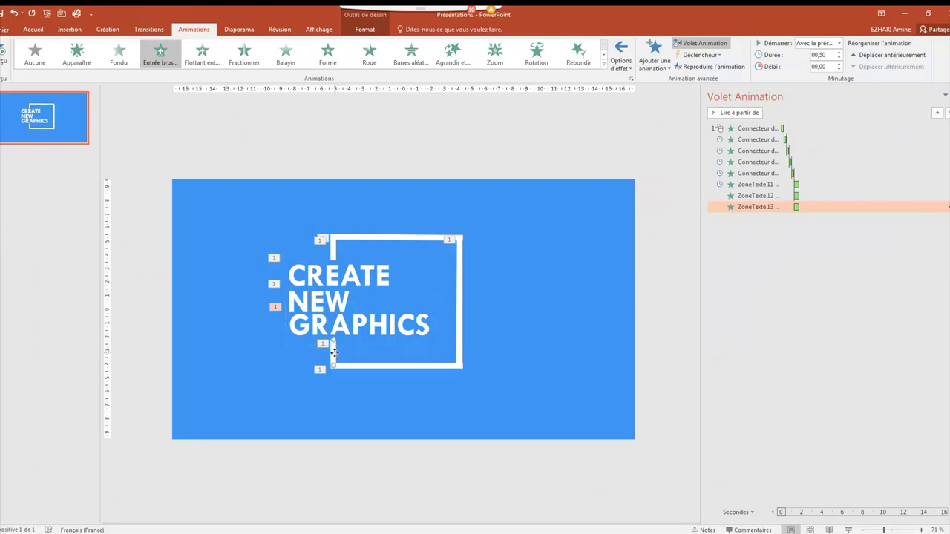
click(334, 355)
Step: Give the left frame line a Wipe exit from the top, starting After Previous
click(658, 65)
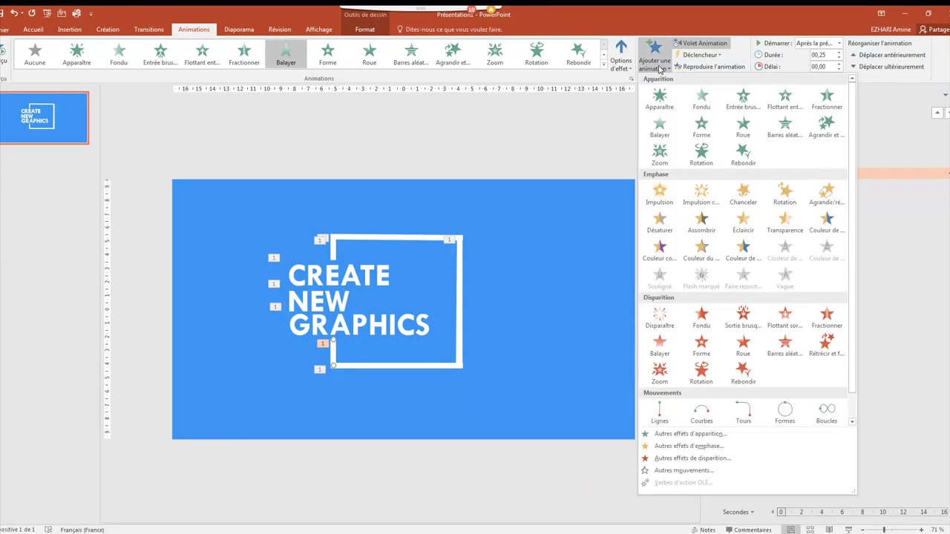
click(660, 345)
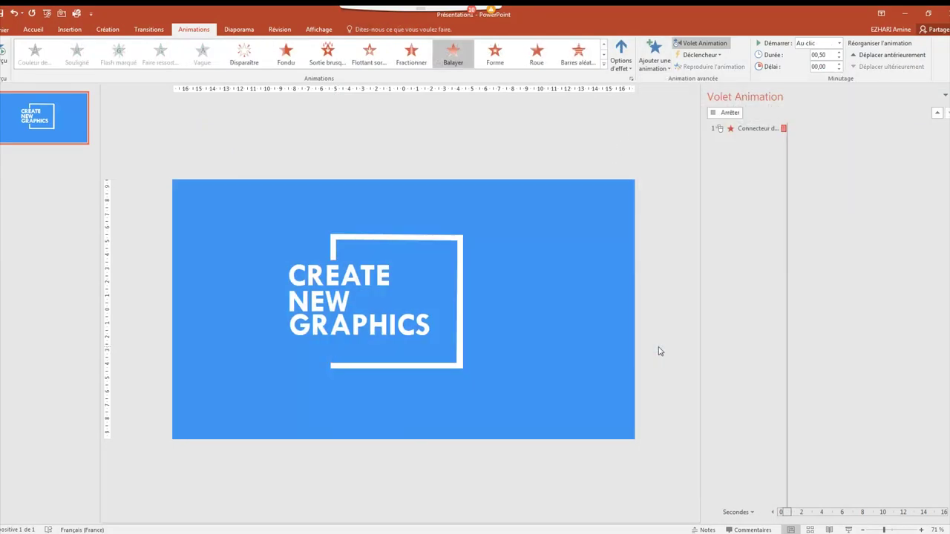
click(622, 68)
click(631, 164)
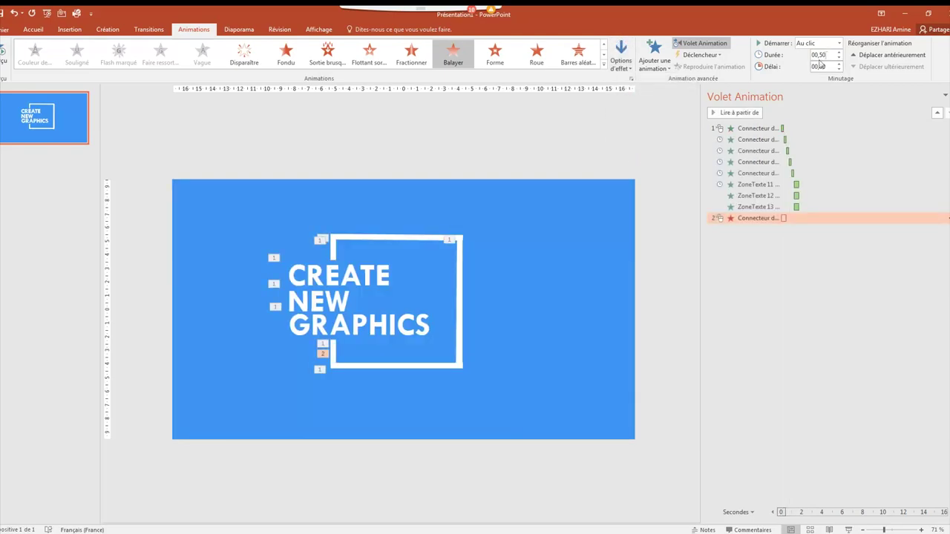
click(838, 43)
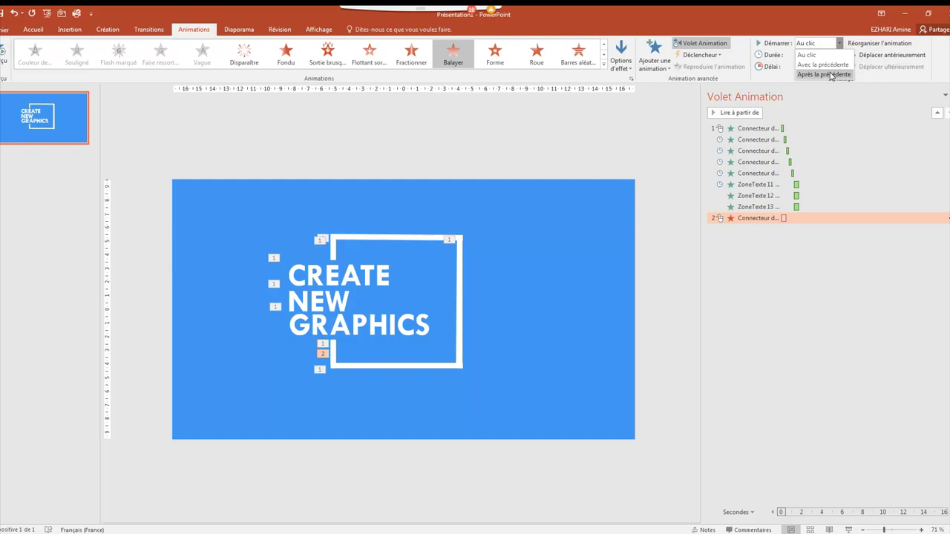
click(825, 75)
Step: Add After Previous Wipe exits to the bottom and right frame lines
click(394, 366)
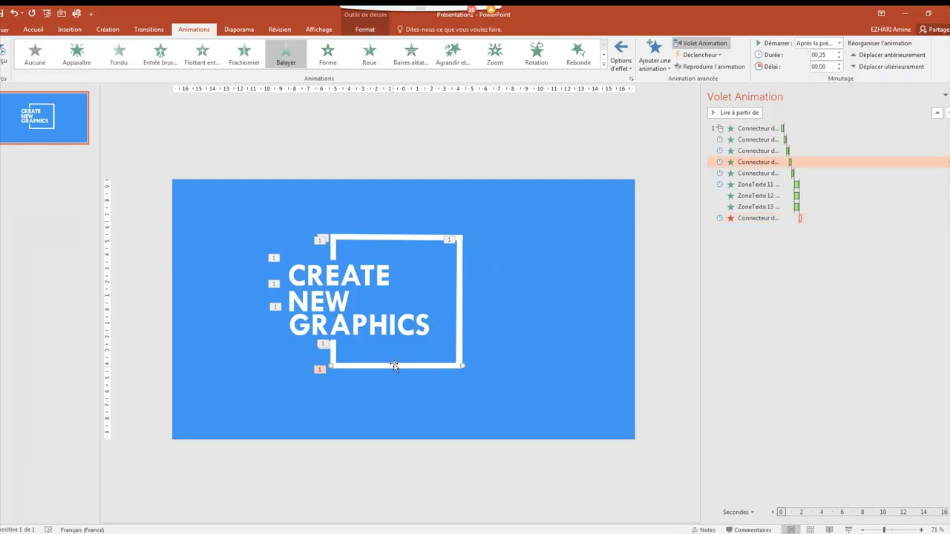
click(653, 53)
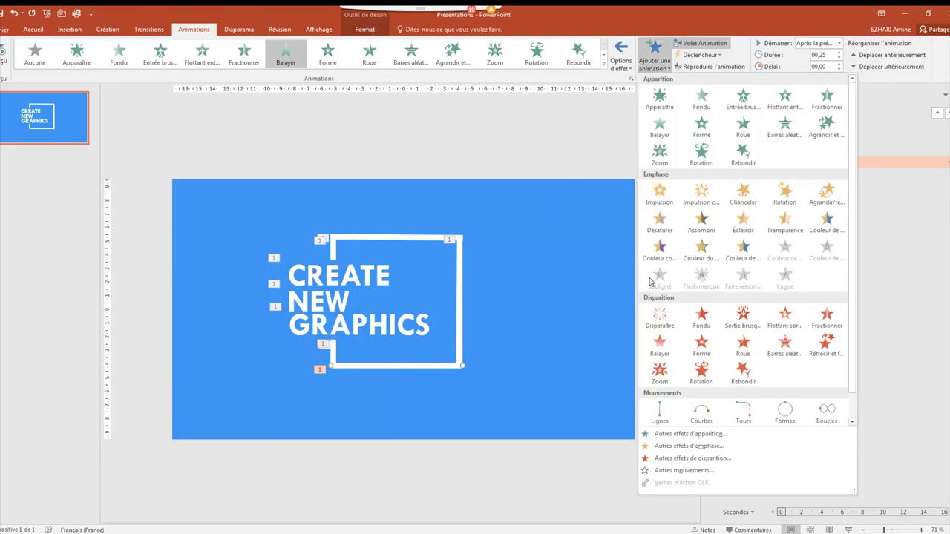
click(660, 345)
click(837, 43)
click(820, 74)
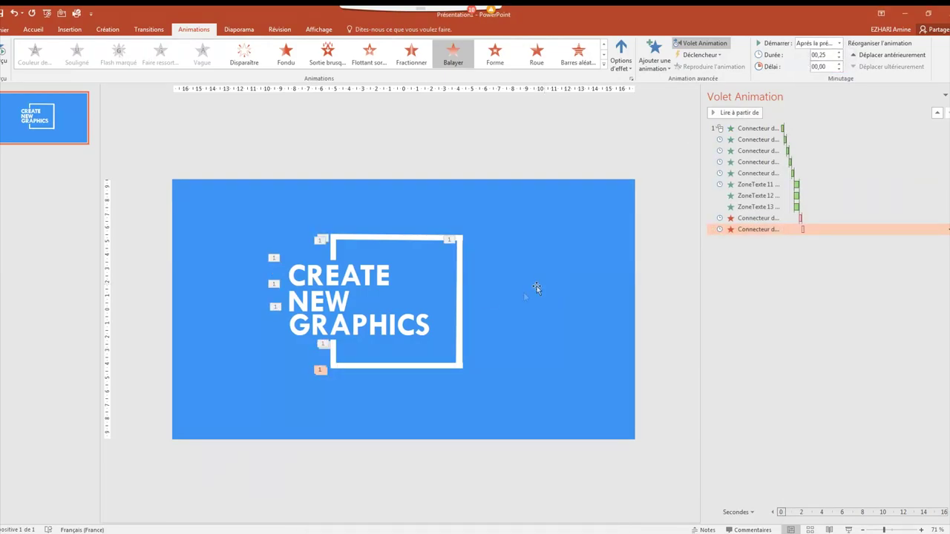
click(459, 297)
click(654, 54)
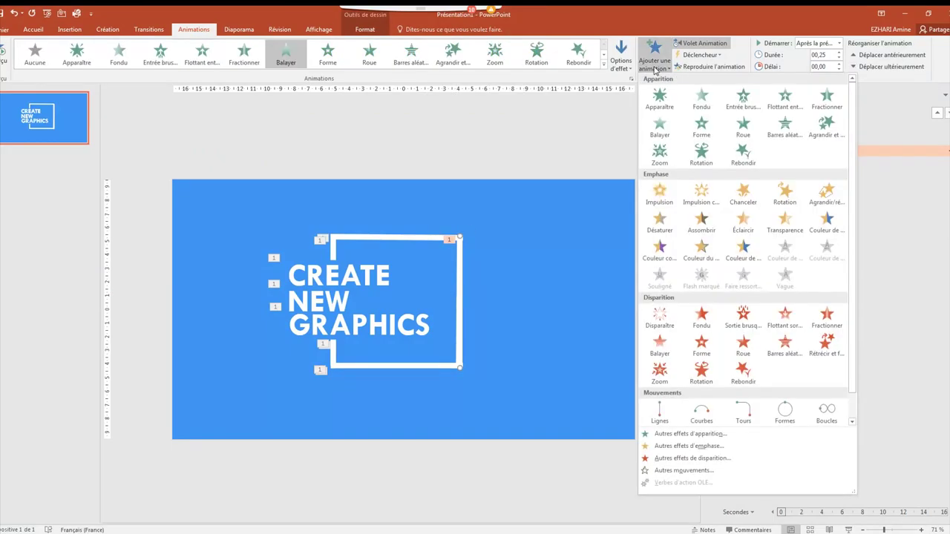
click(658, 345)
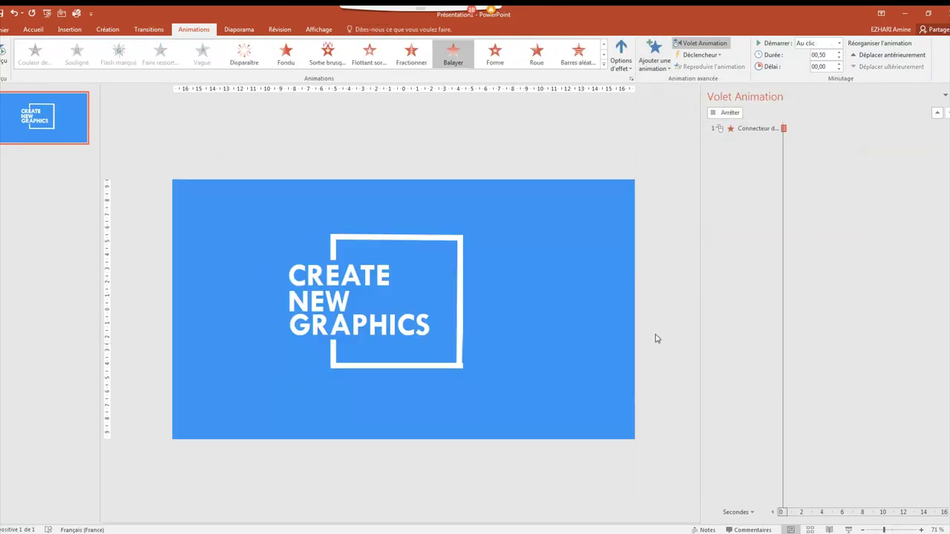
click(839, 43)
click(824, 75)
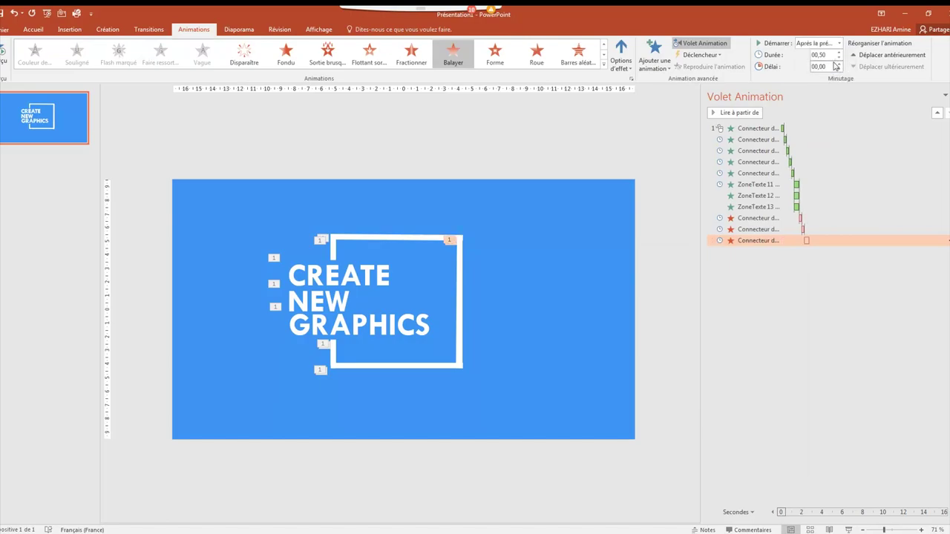
text(00,25)
Step: Give the top line a Wipe exit from the right, After Previous
click(414, 239)
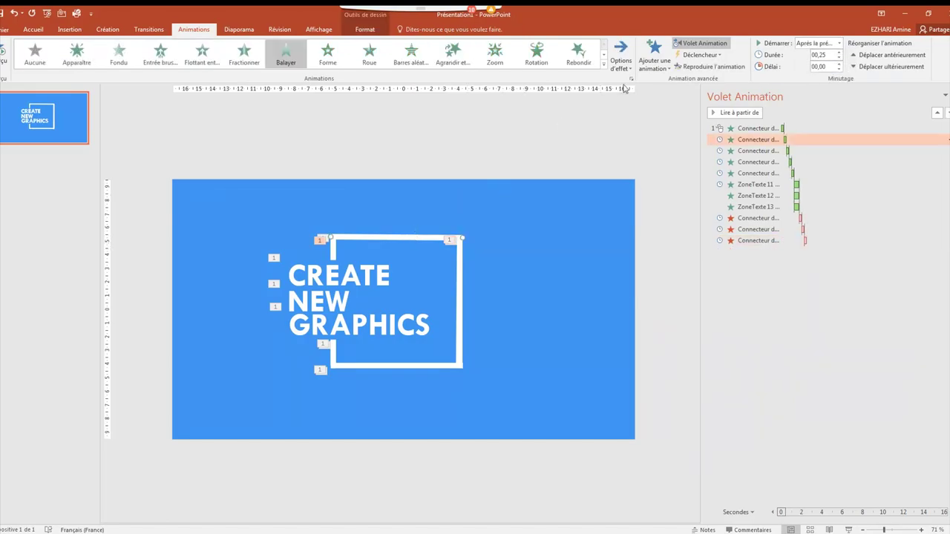
click(653, 54)
click(661, 310)
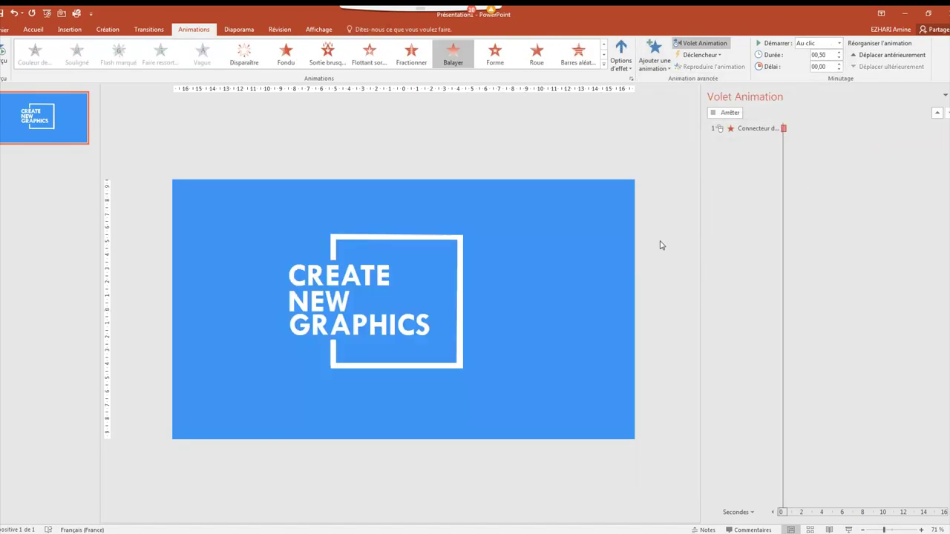
click(622, 54)
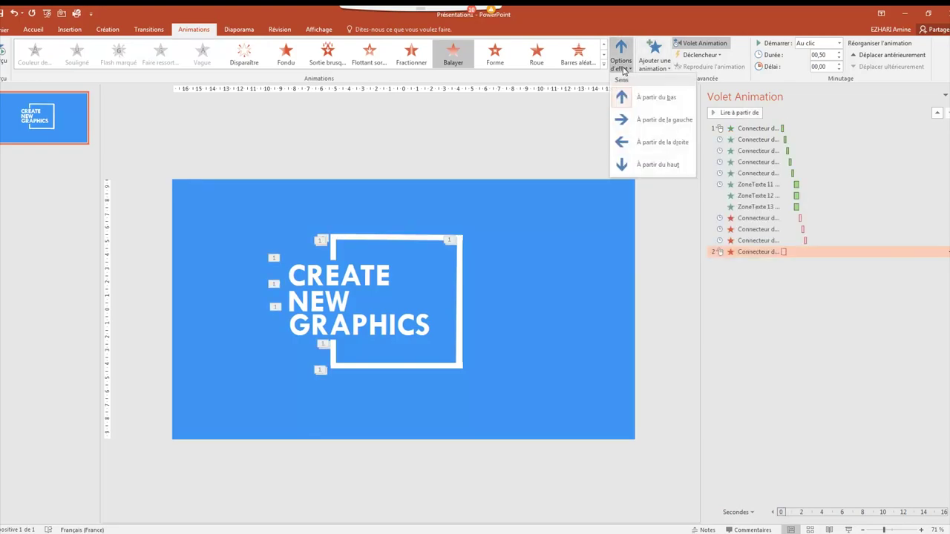
click(641, 144)
click(838, 43)
click(832, 75)
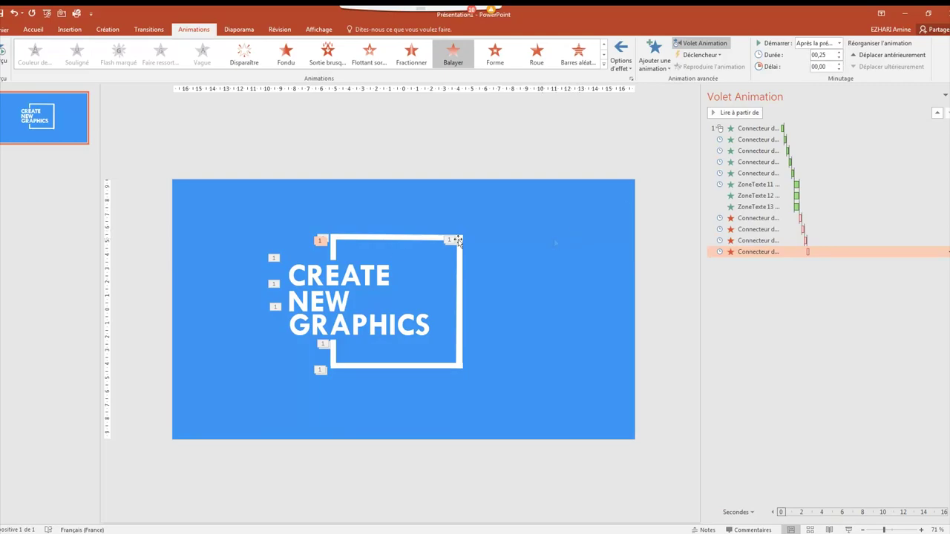
Step: Give the remaining frame line a Wipe exit from the top, After Previous
click(335, 251)
click(653, 56)
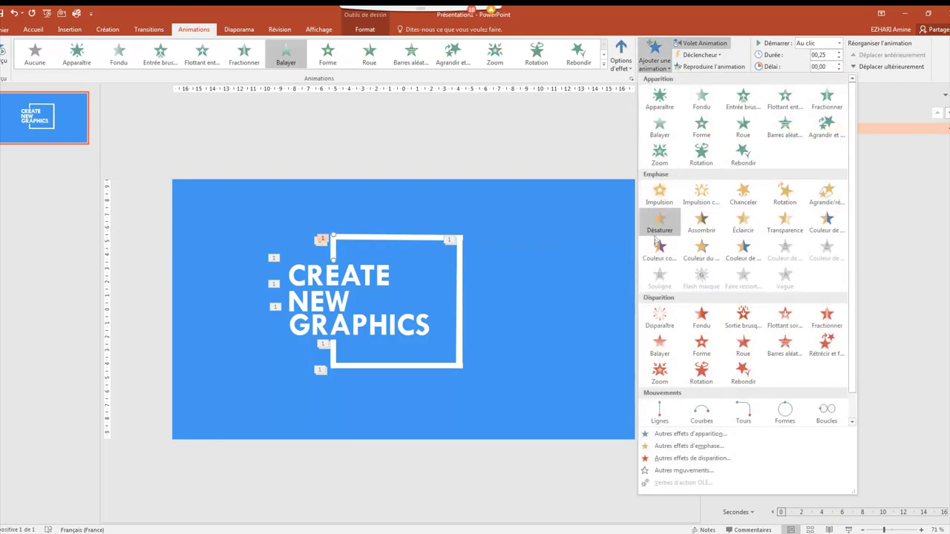
click(660, 346)
click(621, 53)
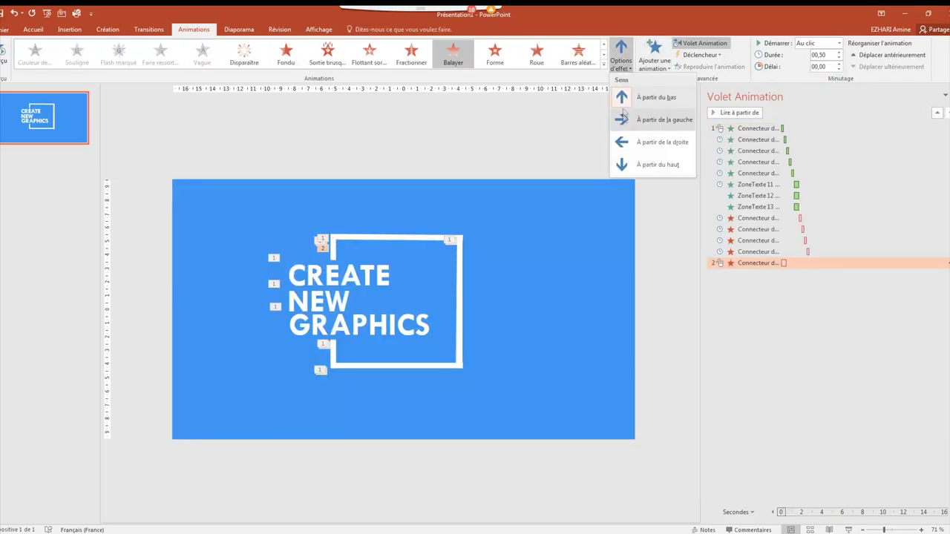
click(627, 165)
click(839, 43)
click(818, 73)
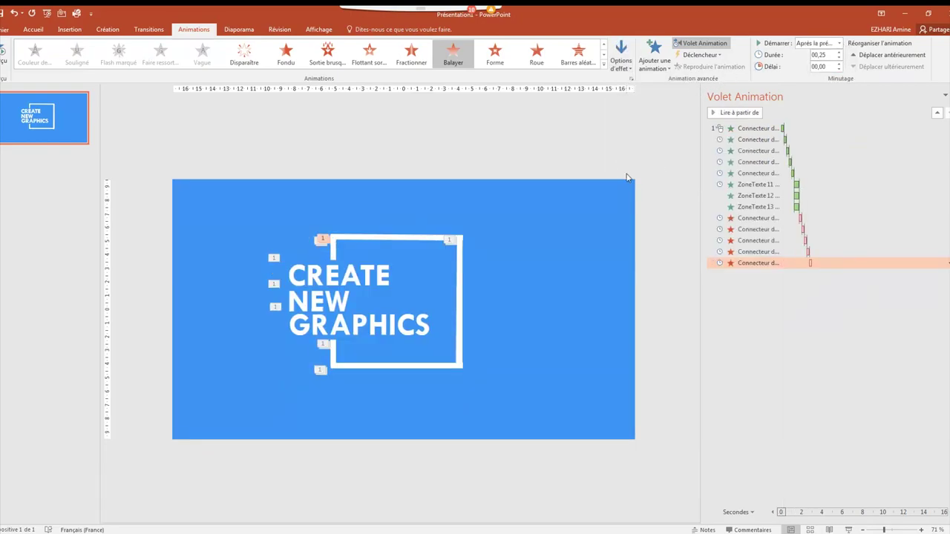
click(295, 255)
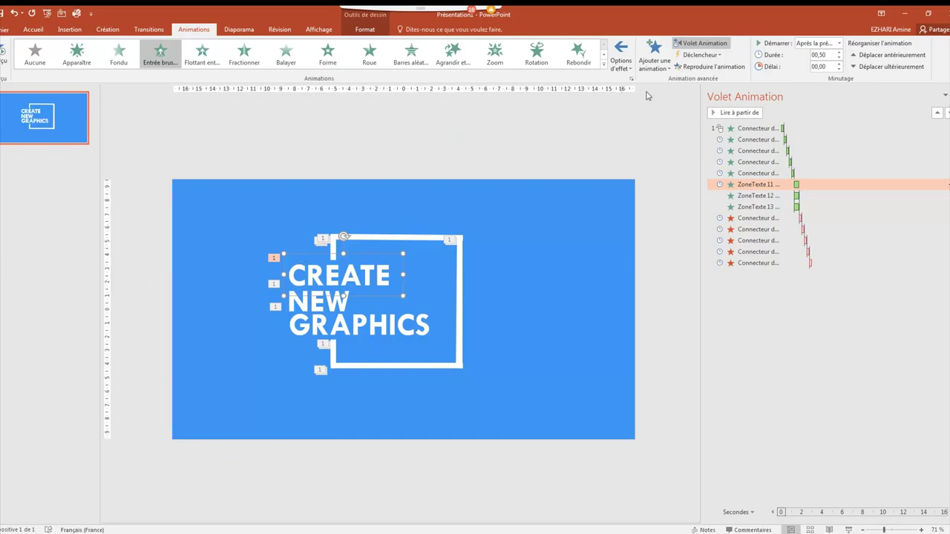
Step: Give CREATE a Sortie brusque exit to the right, 0,5 s smooth start, Avec la précédente
click(656, 66)
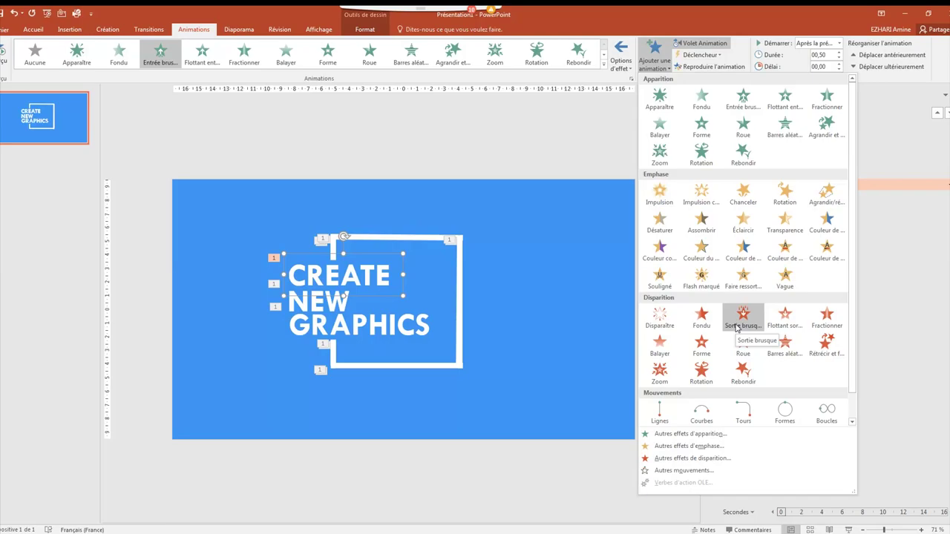
click(737, 328)
click(620, 59)
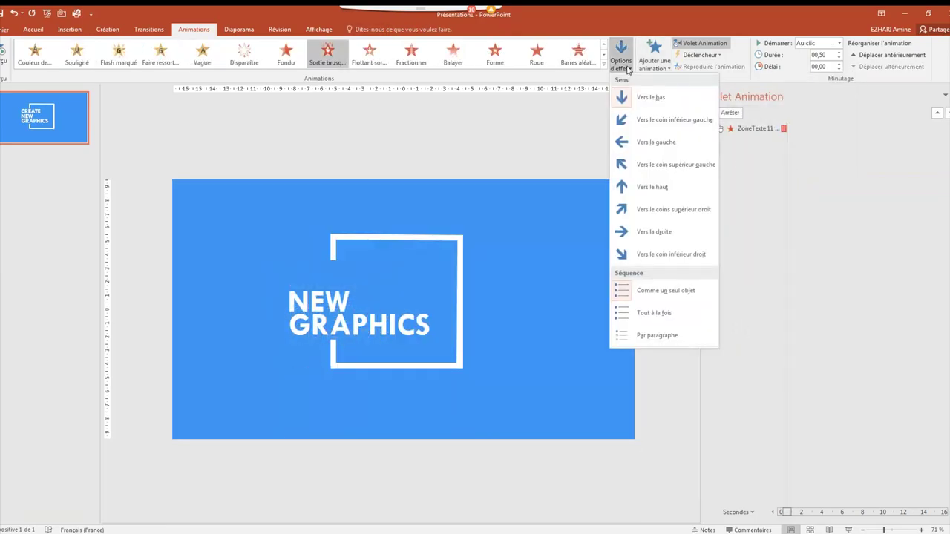
click(652, 231)
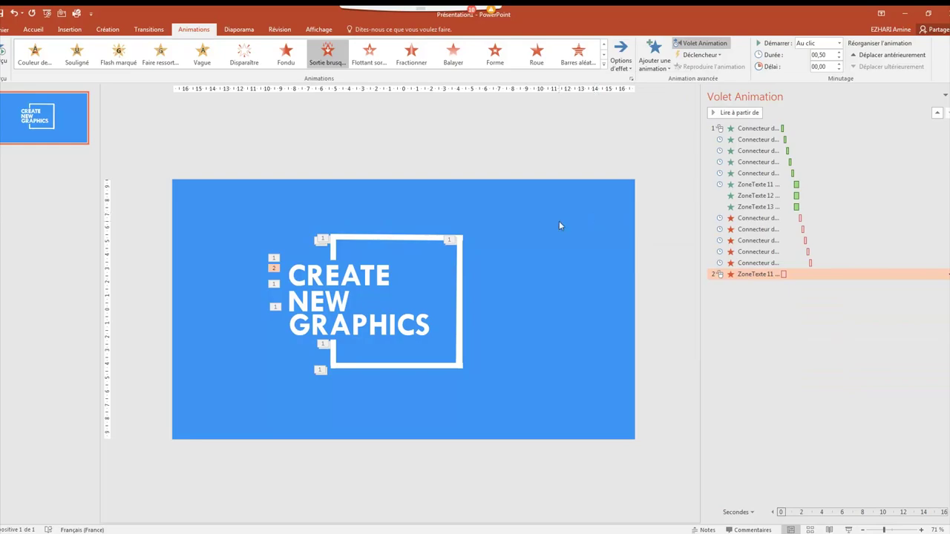
click(947, 274)
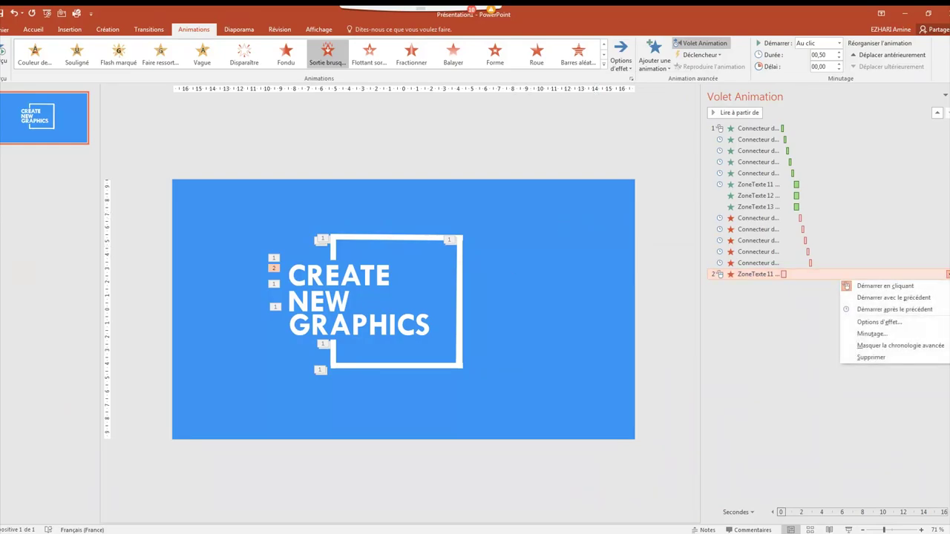
click(879, 322)
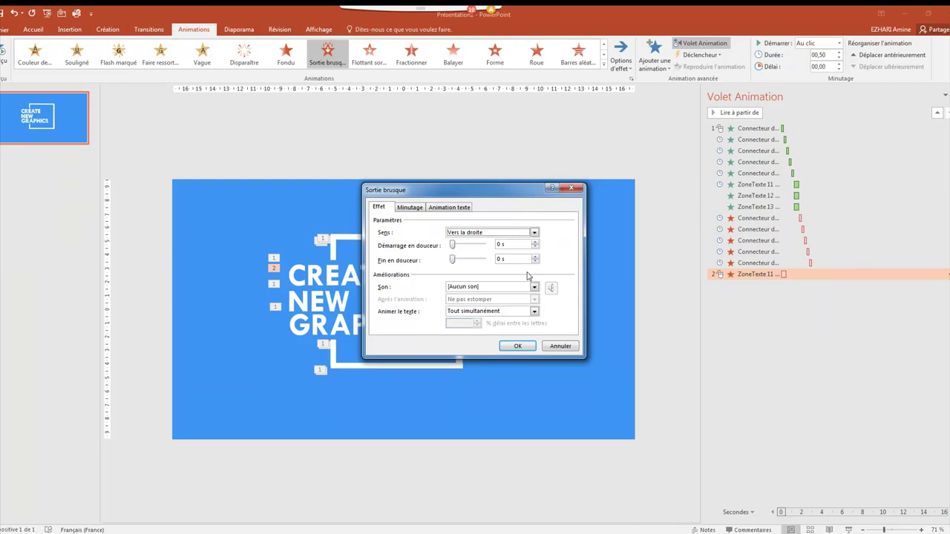
drag(452, 246, 489, 249)
click(517, 346)
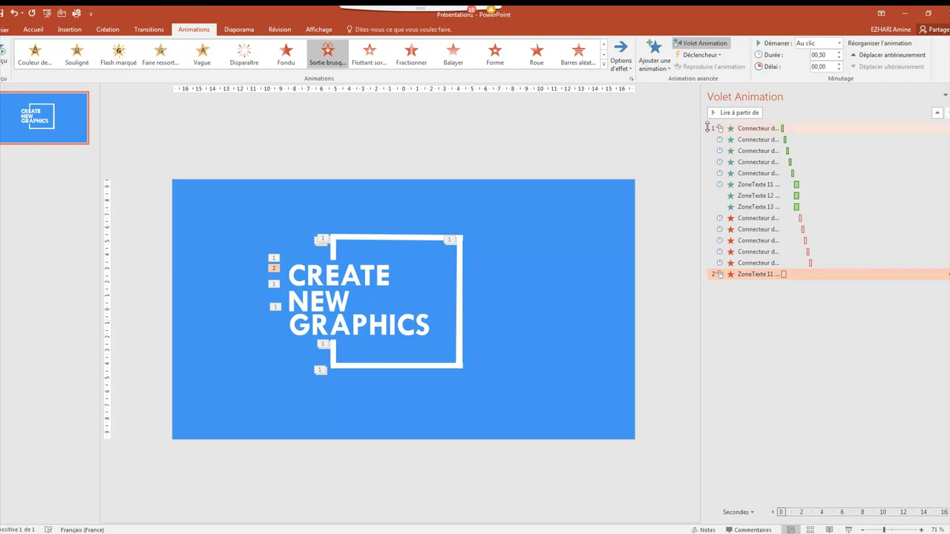
click(839, 43)
click(829, 64)
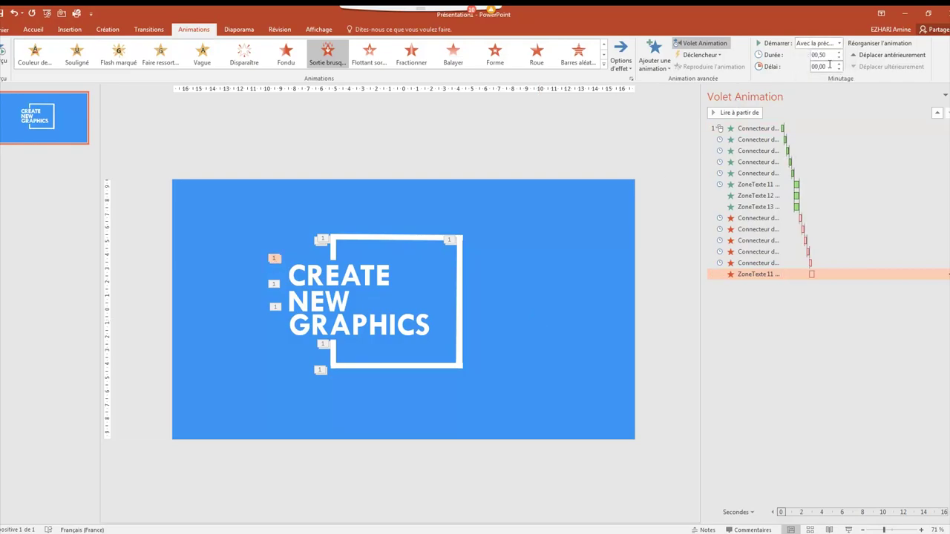
Step: Give NEW a Sortie brusque exit to the left, Avec la précédente, 0,5 s smooth start
click(319, 301)
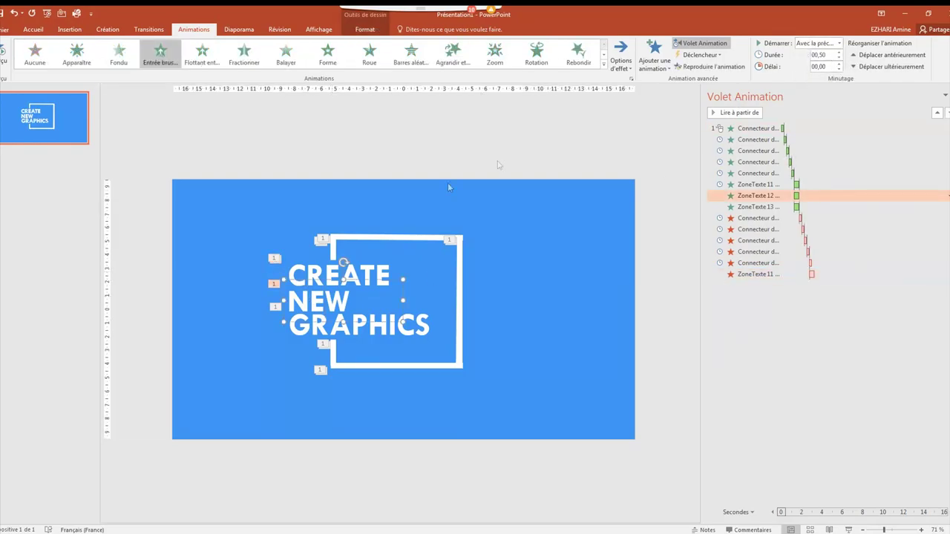
click(653, 51)
click(743, 318)
click(620, 59)
click(644, 142)
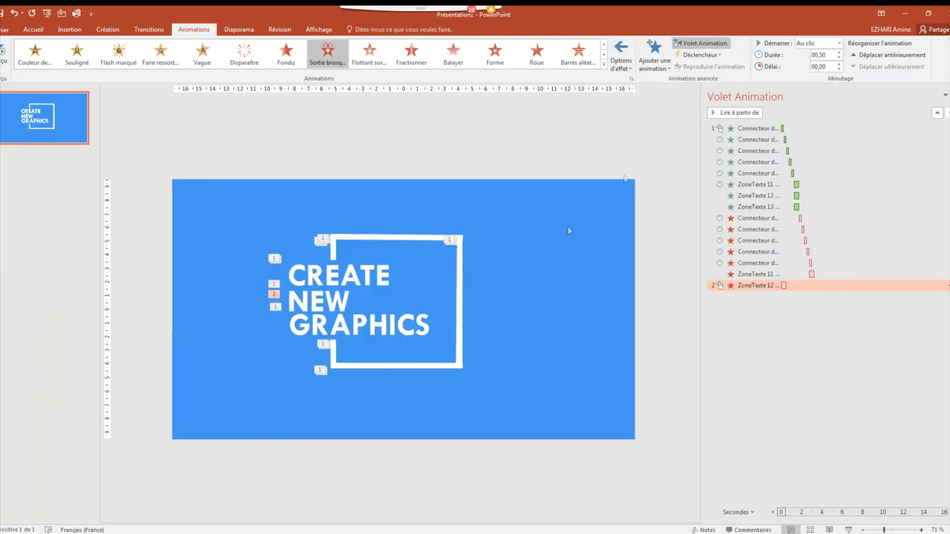
click(839, 43)
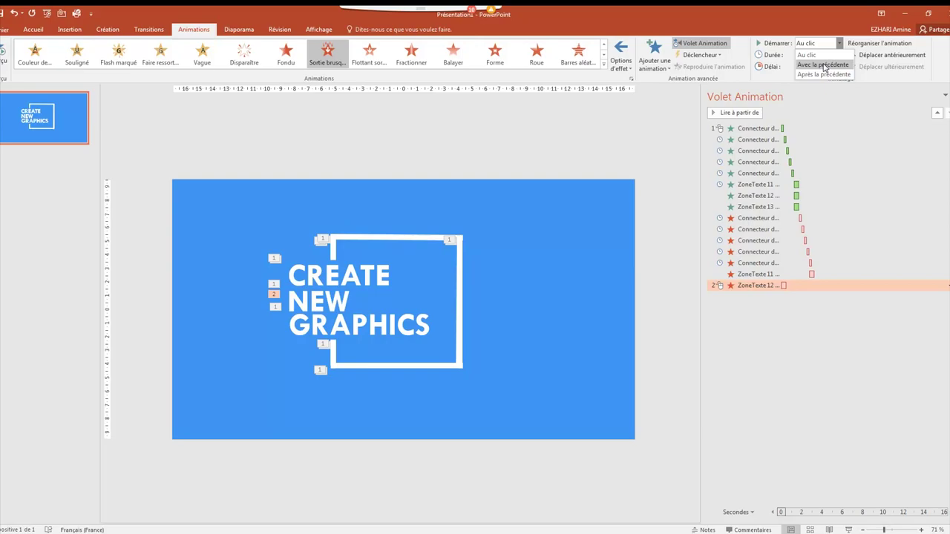
click(824, 65)
right_click(841, 288)
click(861, 334)
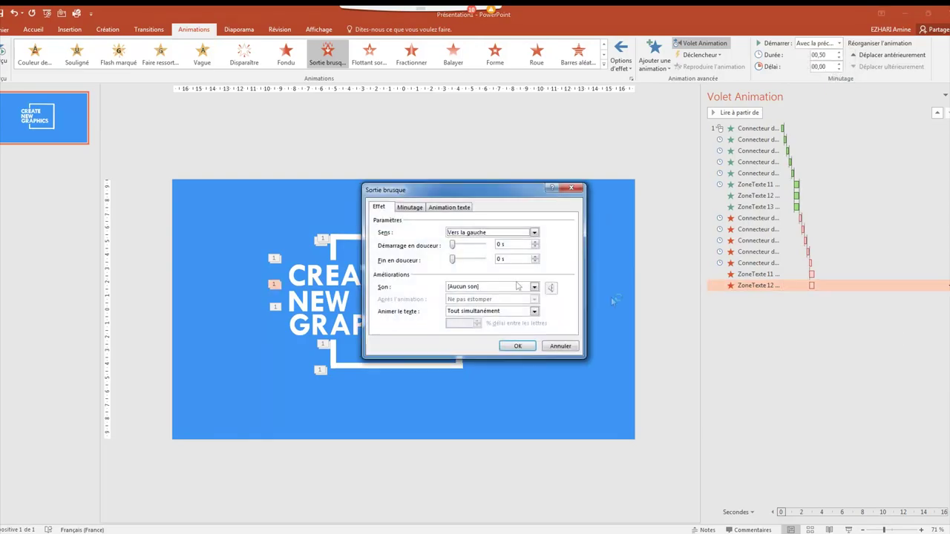
drag(452, 245, 484, 246)
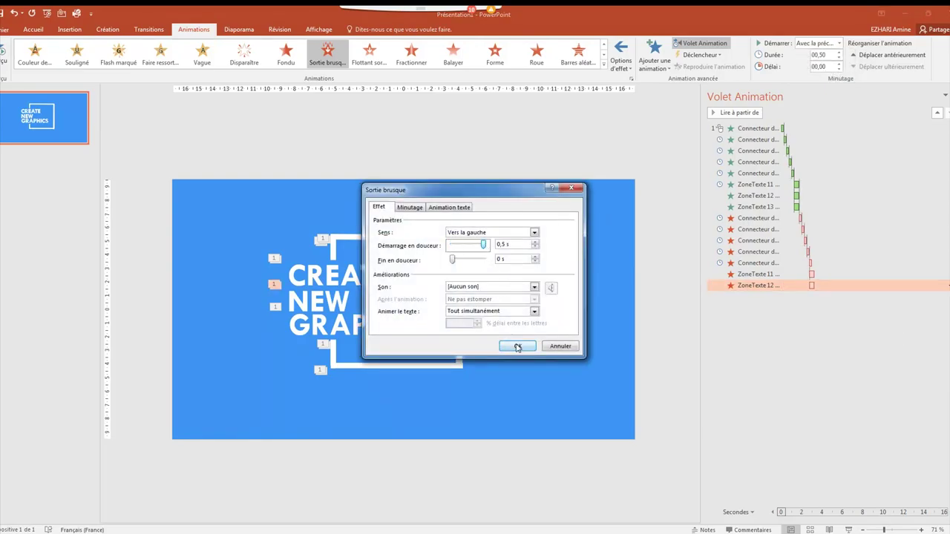
click(517, 348)
Step: Give GRAPHICS a rightward Sortie brusque exit with the previous, smooth start, then preview the slide show
click(393, 304)
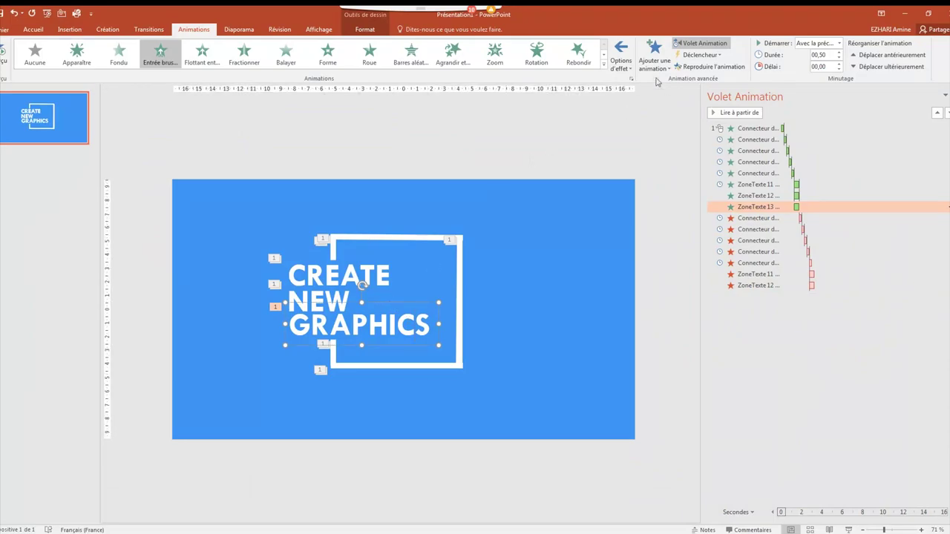
click(654, 55)
click(742, 315)
click(621, 63)
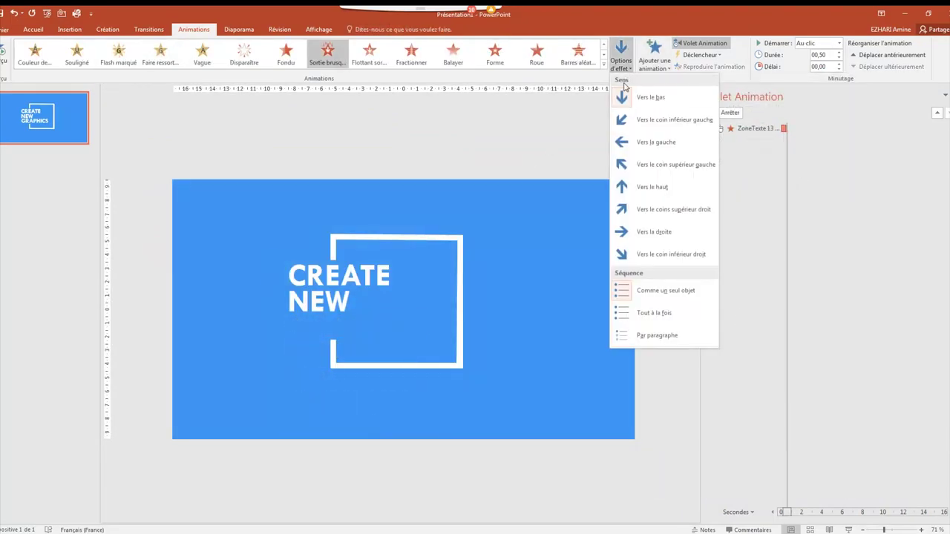
click(649, 232)
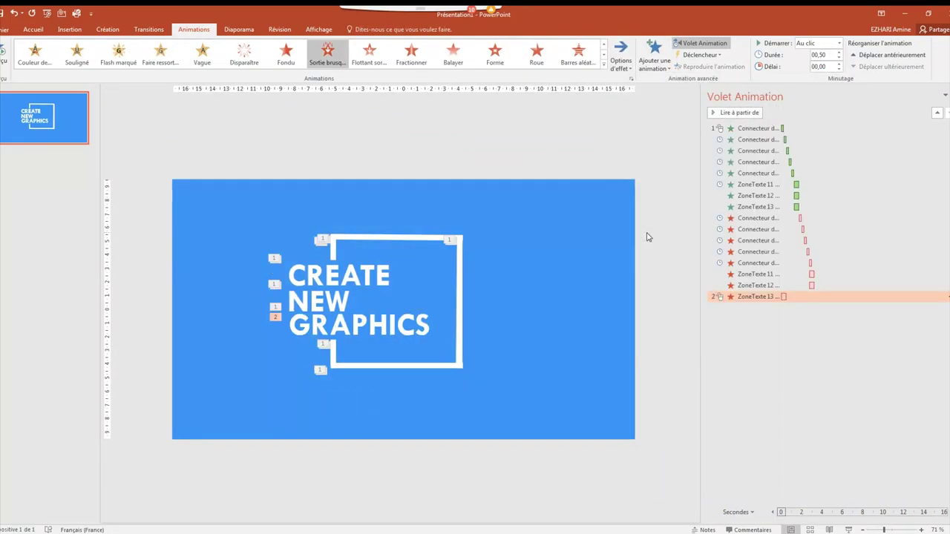
click(839, 43)
click(823, 64)
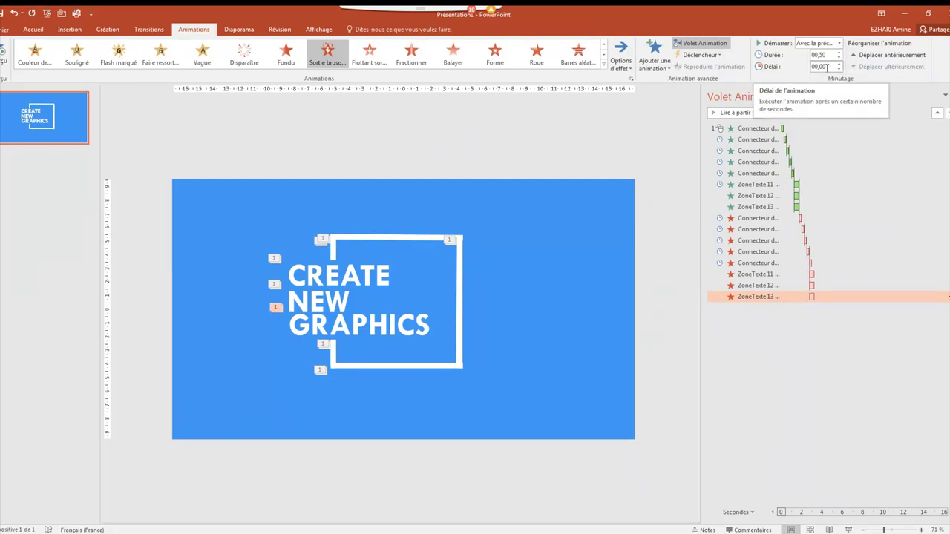
click(947, 296)
click(883, 345)
click(493, 247)
click(521, 347)
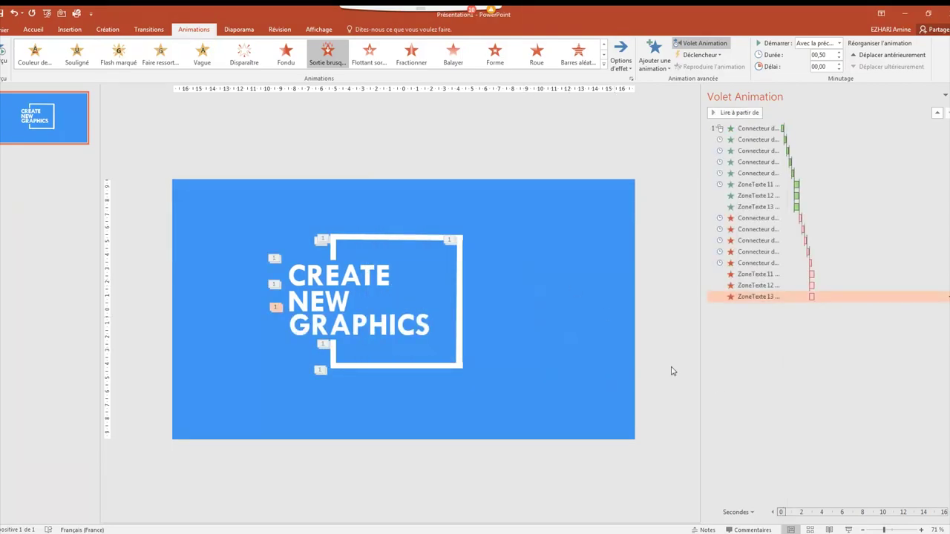
click(849, 530)
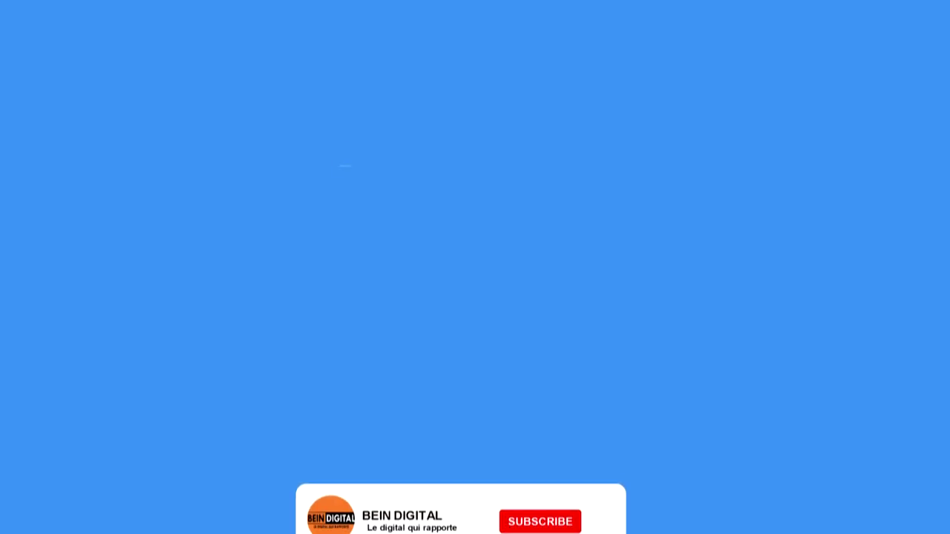